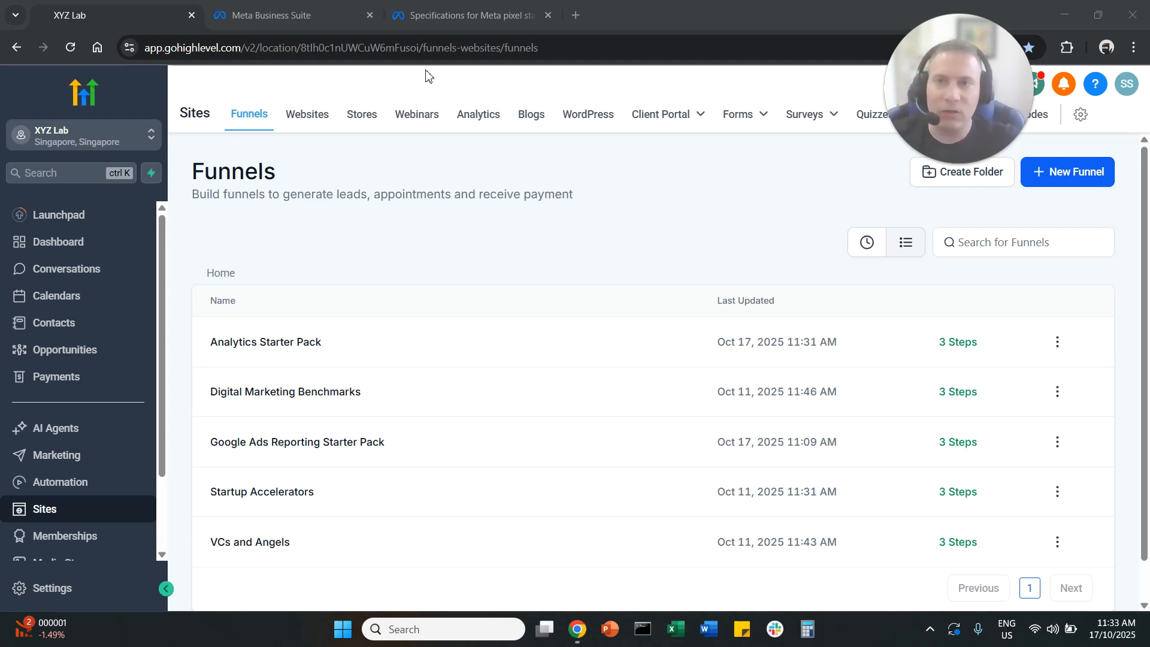
Switch to Meta Business Suite, open Events Manager from all tools and select the XYZ Lab ad account
left_click(335, 15)
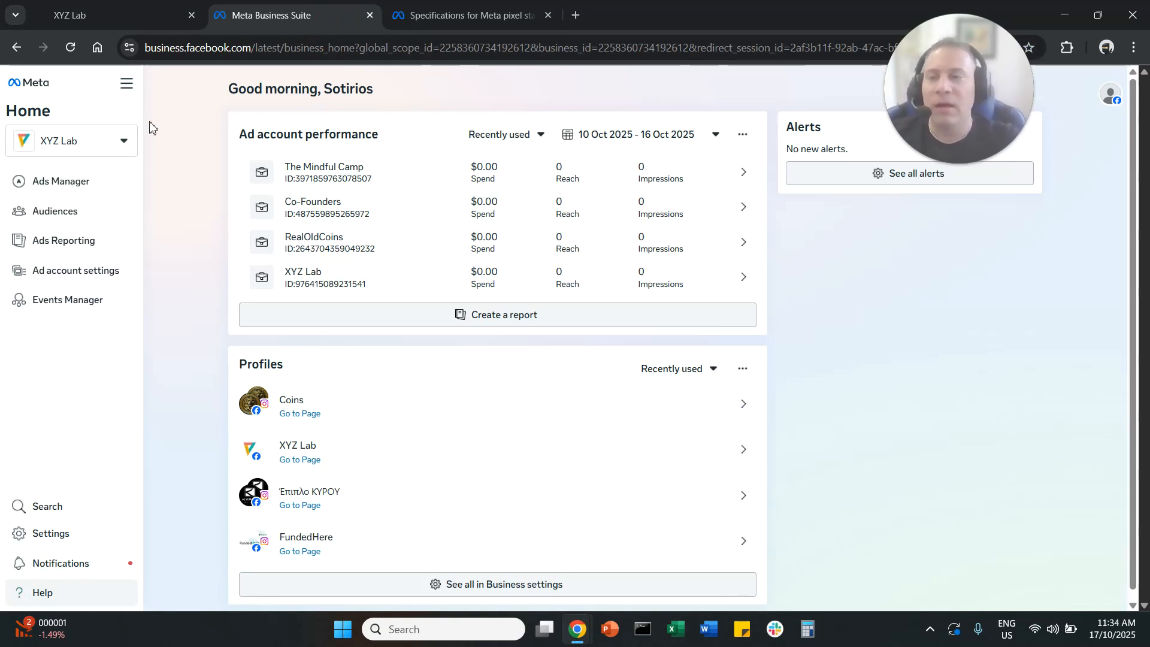
left_click(133, 84)
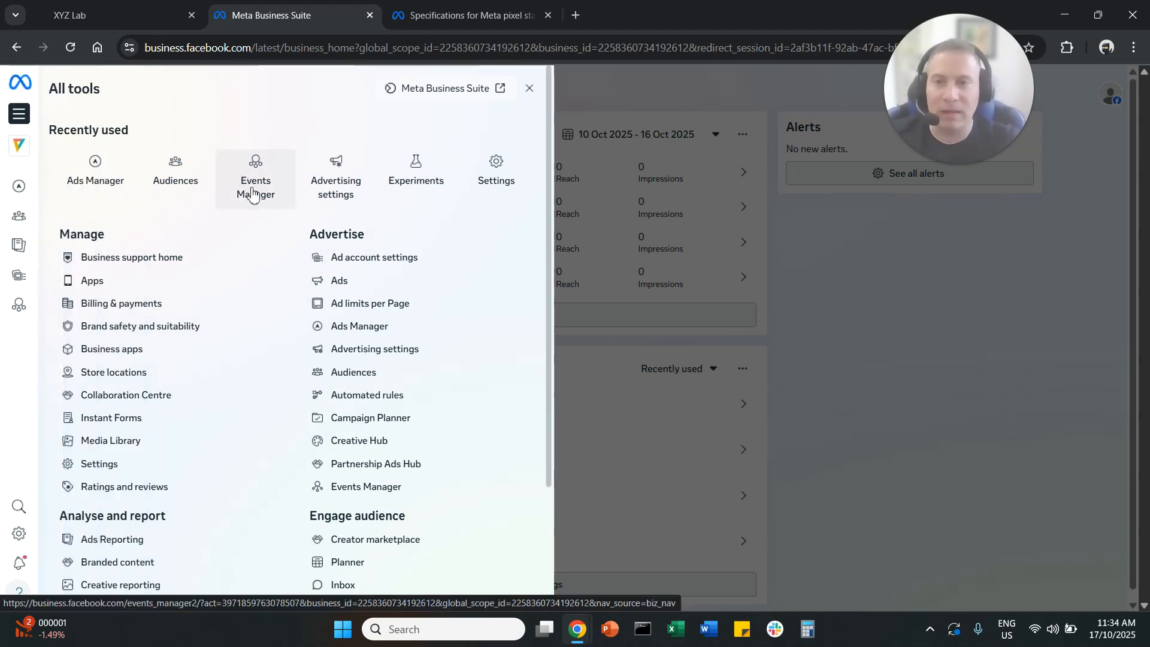
double_click(337, 233)
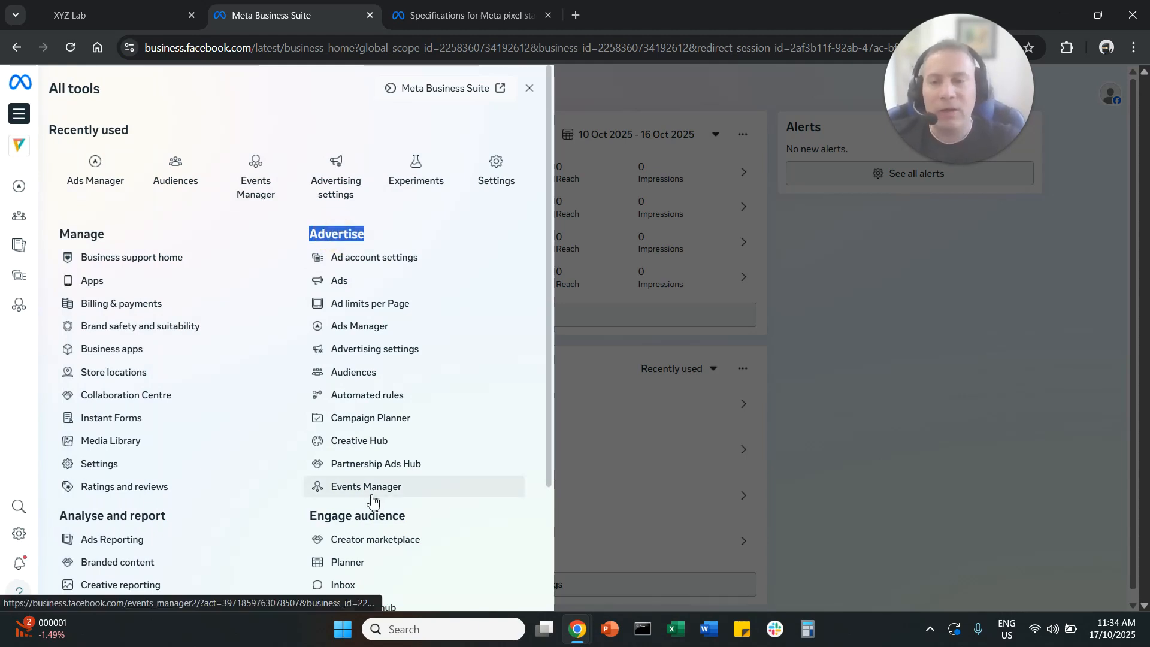
left_click(442, 498)
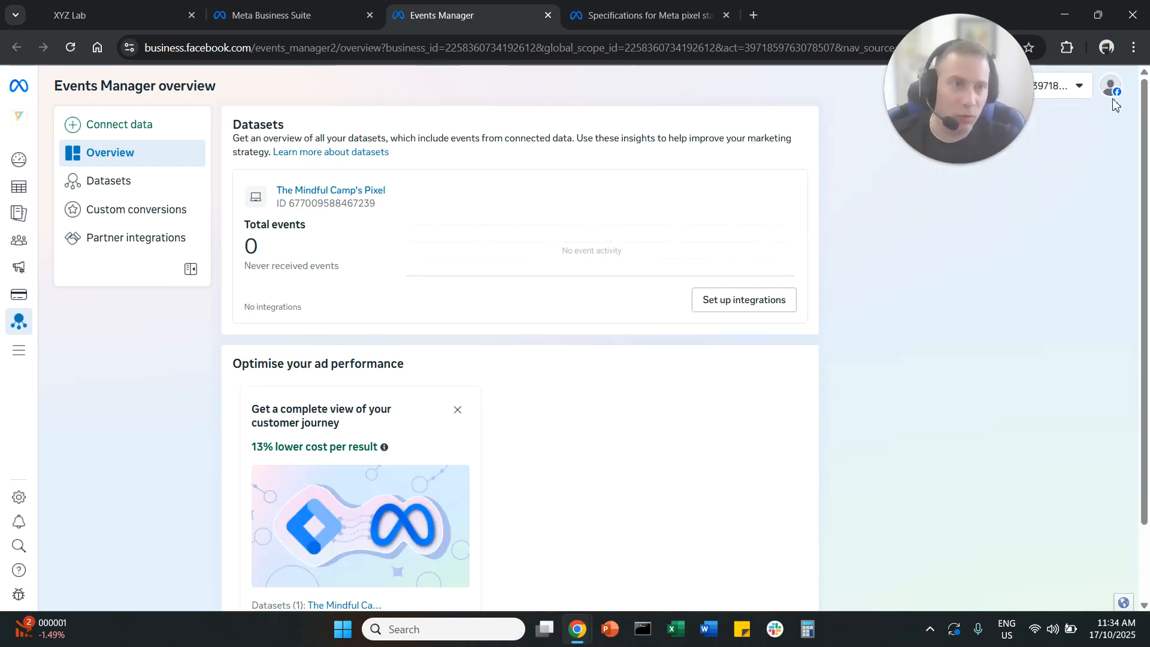
left_click(1086, 86)
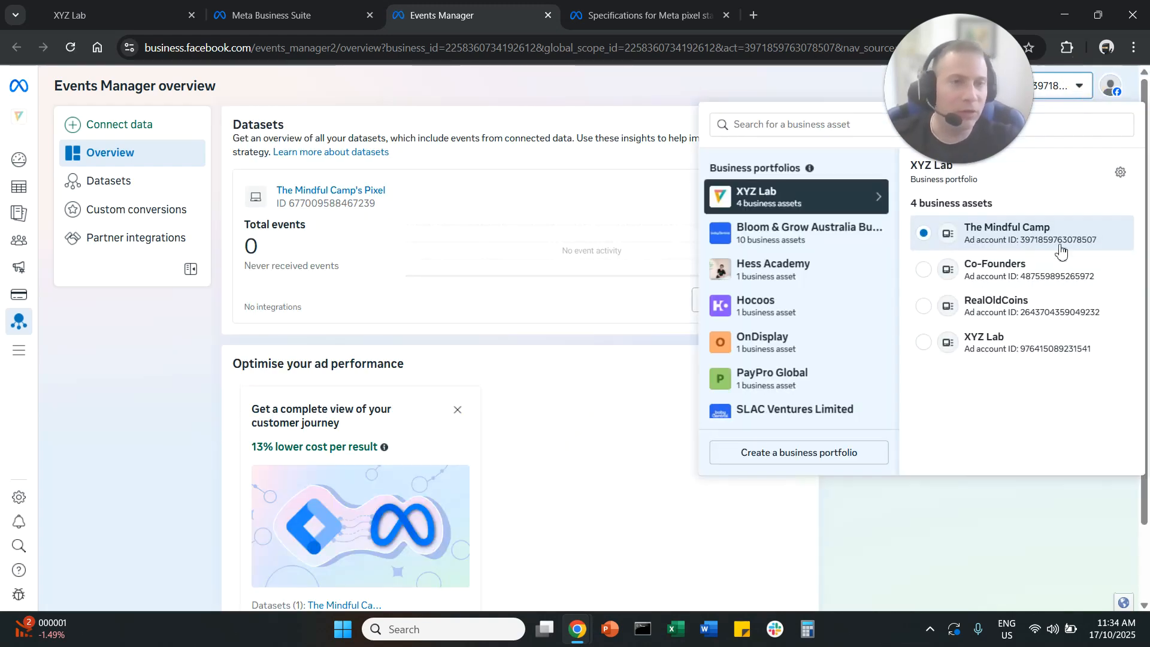
left_click(985, 342)
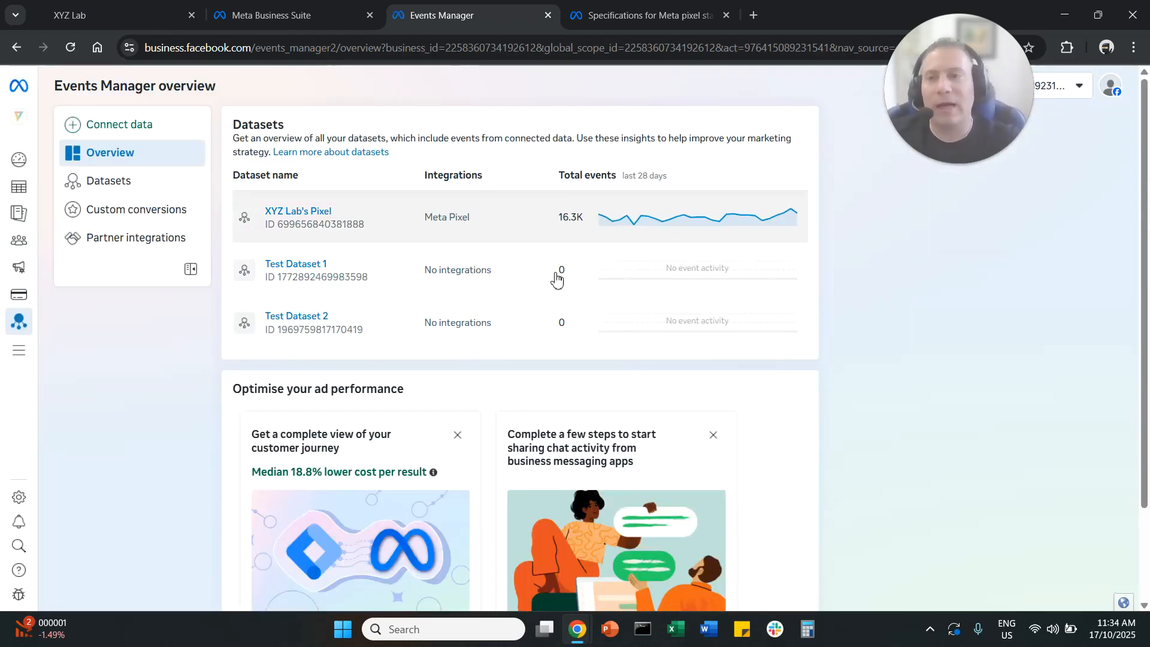
Set up Meta Pixel for Test Dataset 1 with manual code installation and copy its base code
left_click(170, 190)
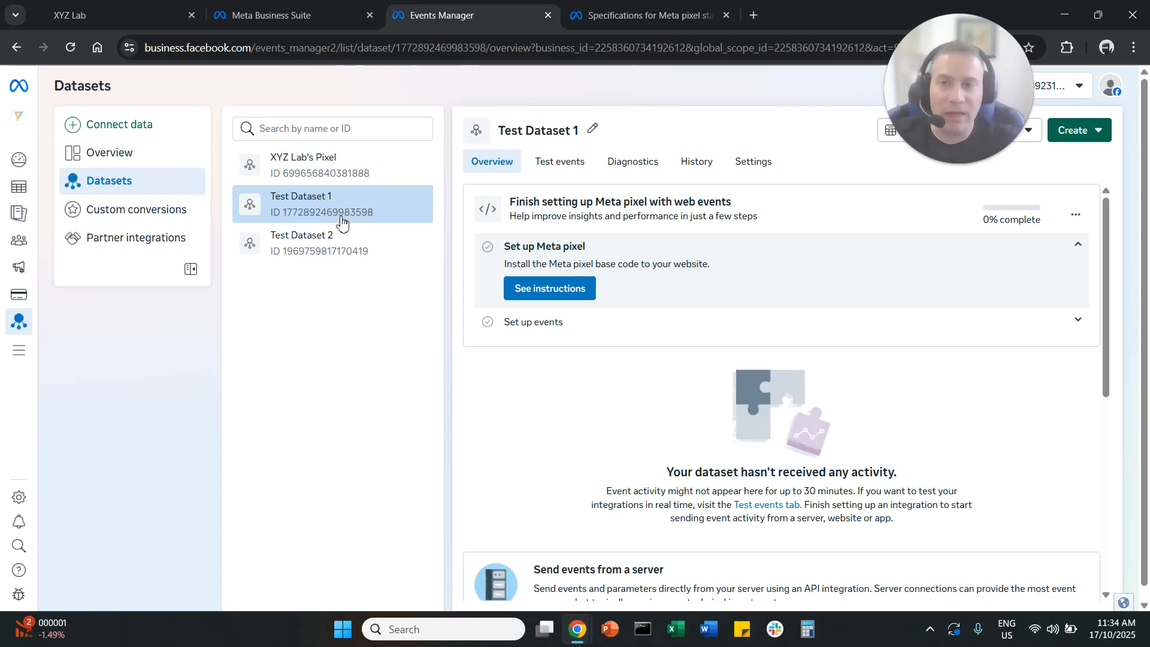
scroll(605, 326, "down", 6)
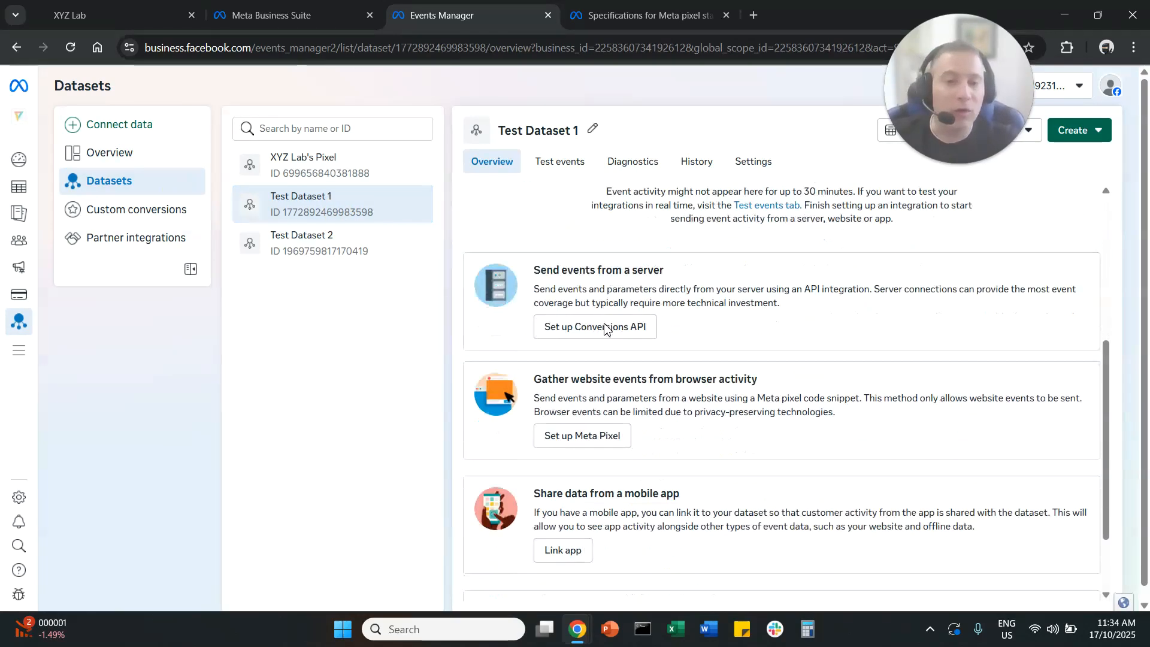
left_click_drag(536, 312, 788, 312)
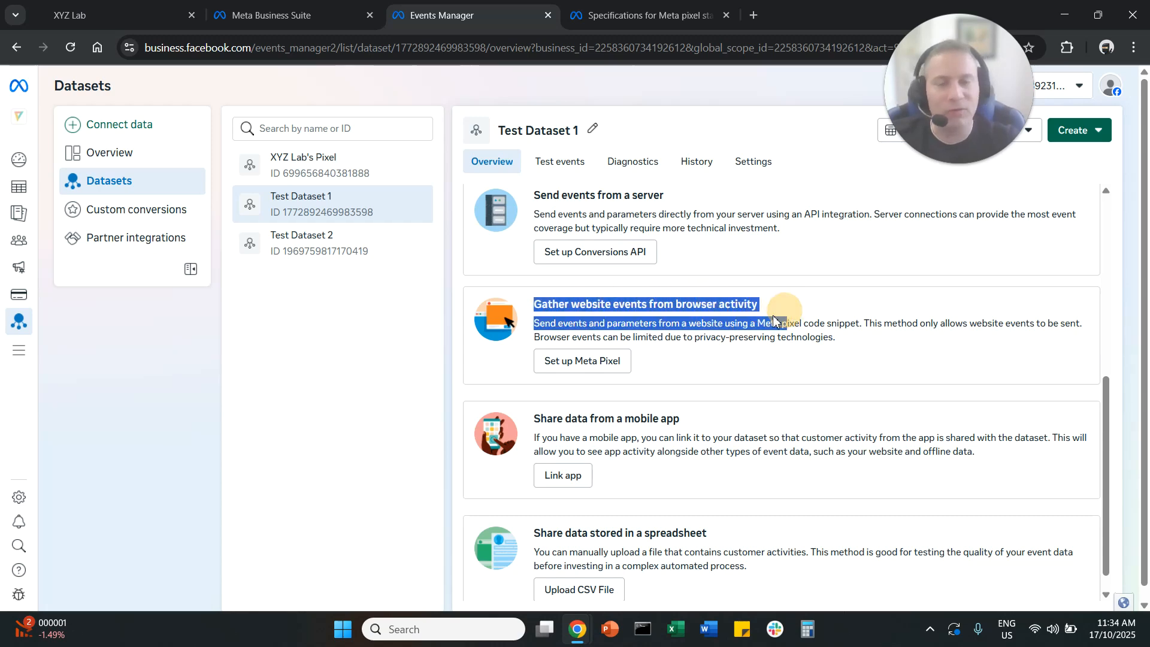
left_click(583, 362)
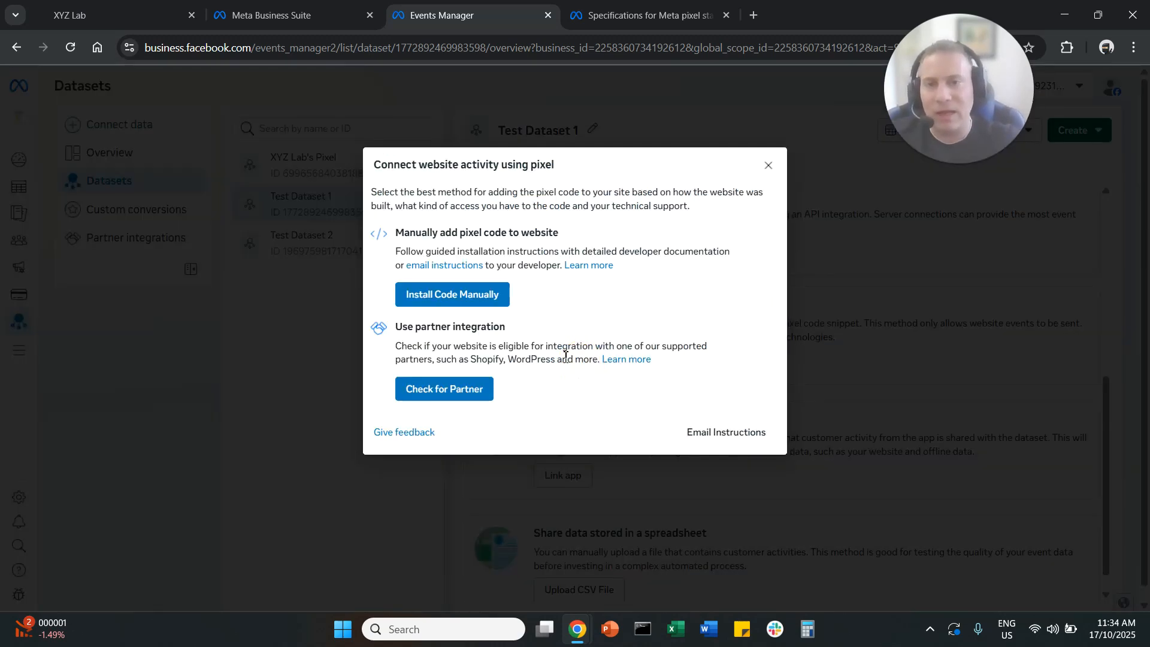
left_click(489, 303)
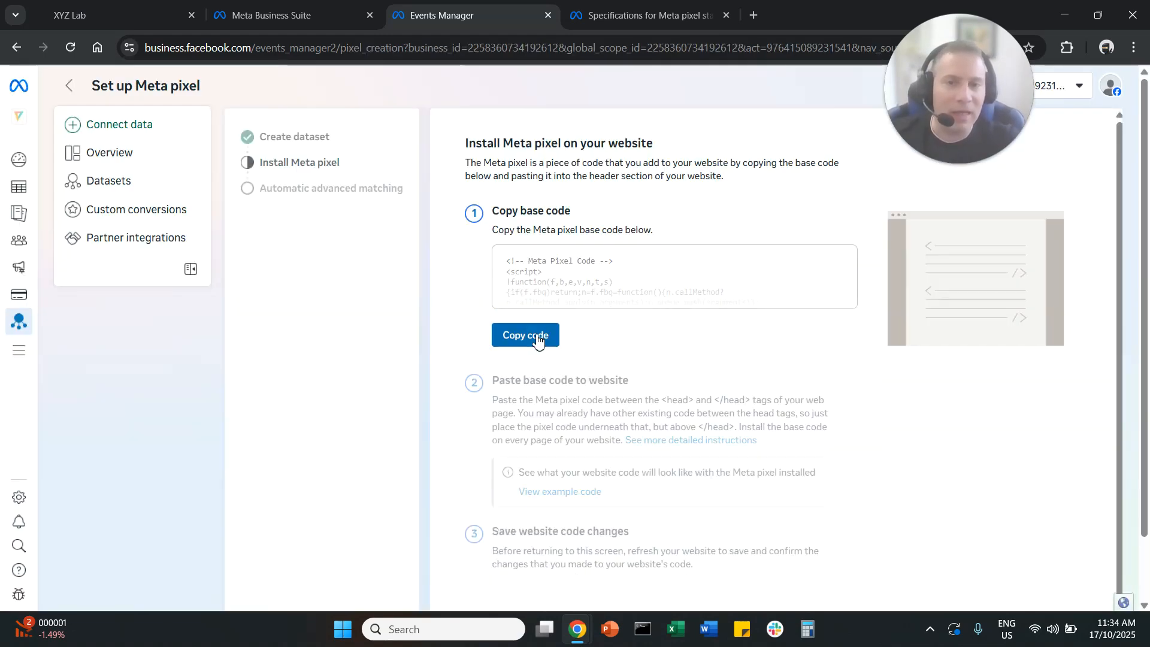
left_click(529, 336)
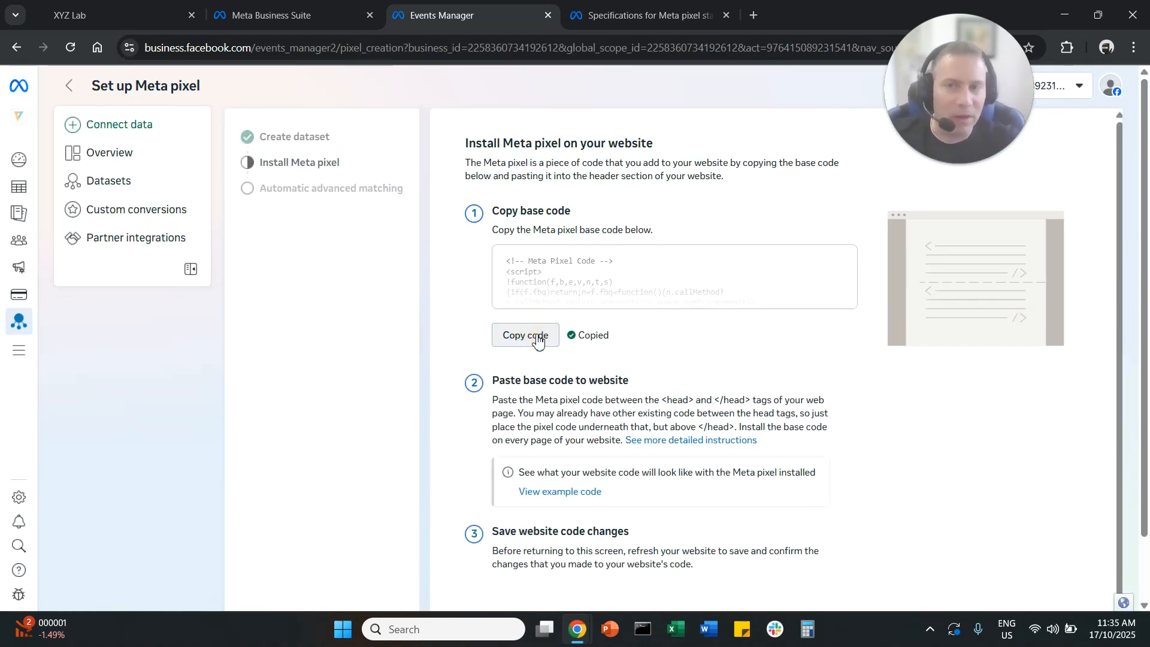
left_click(69, 85)
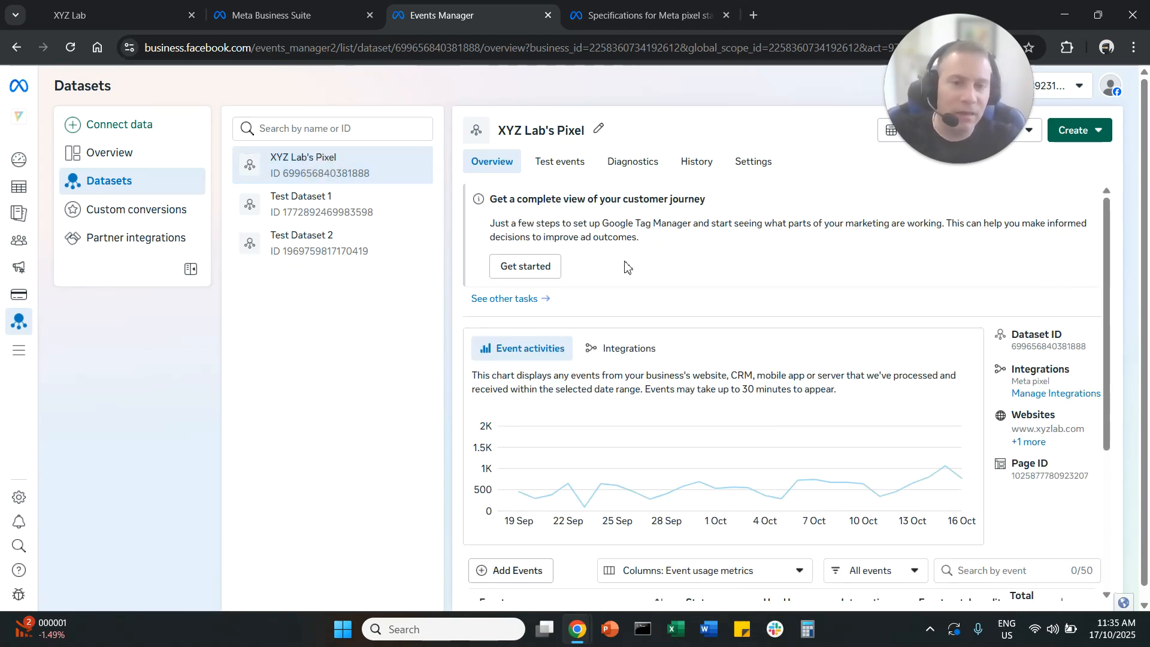
scroll(628, 267, "down", 4)
mouse_move(618, 323)
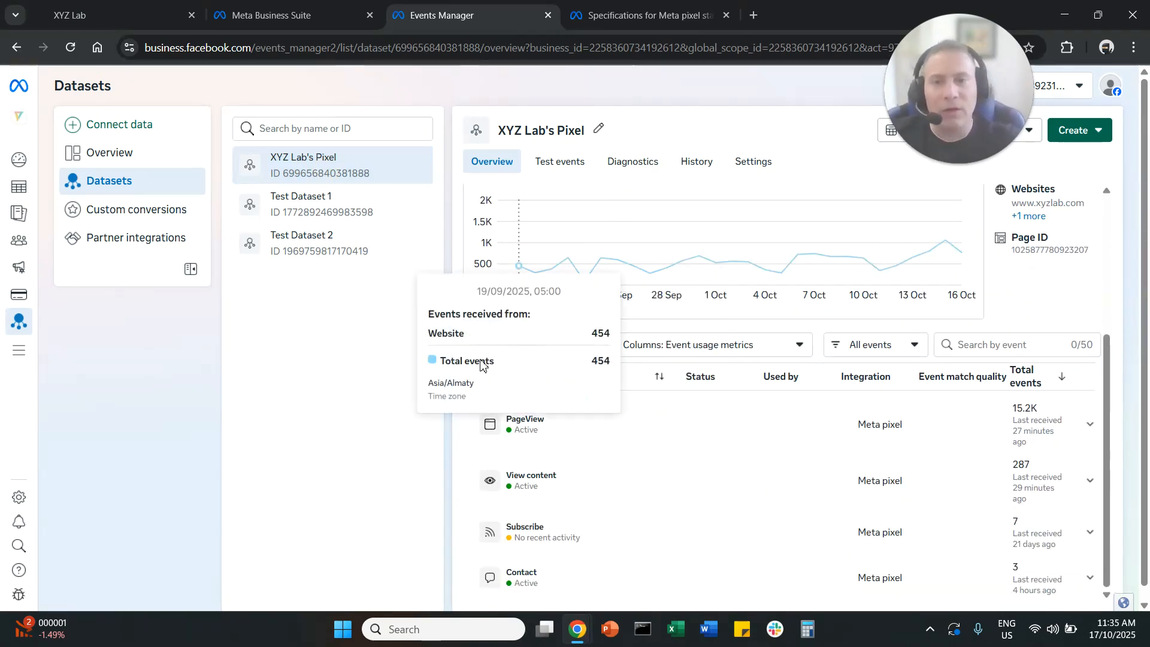
left_click(527, 347)
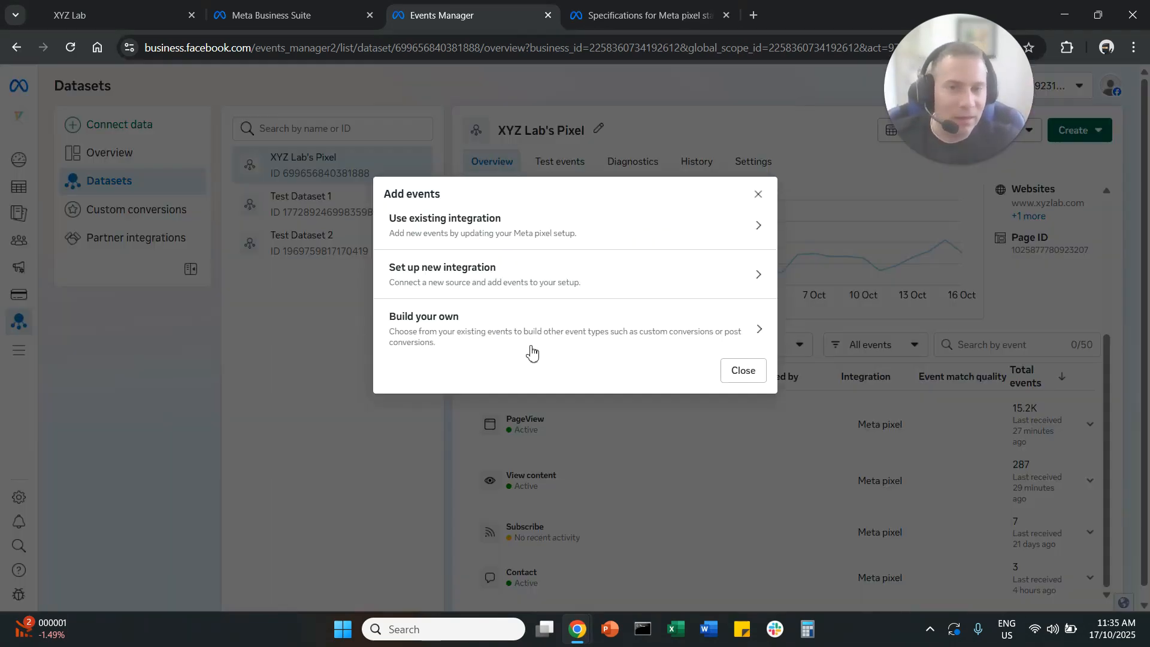
left_click(713, 277)
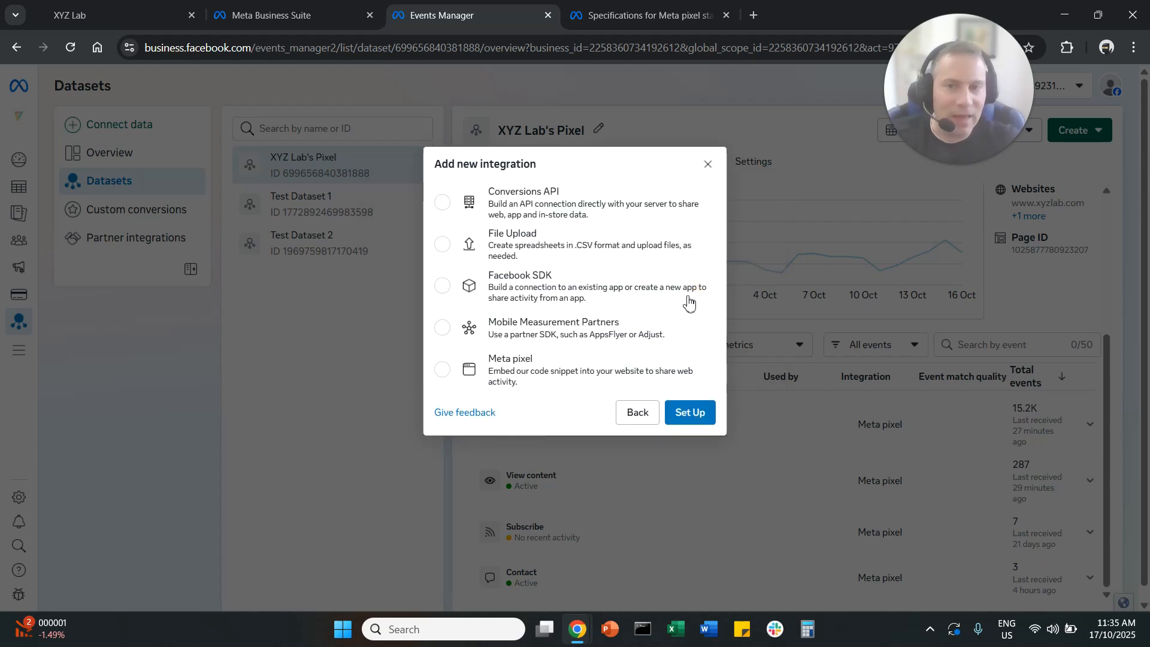
left_click(443, 369)
left_click(689, 418)
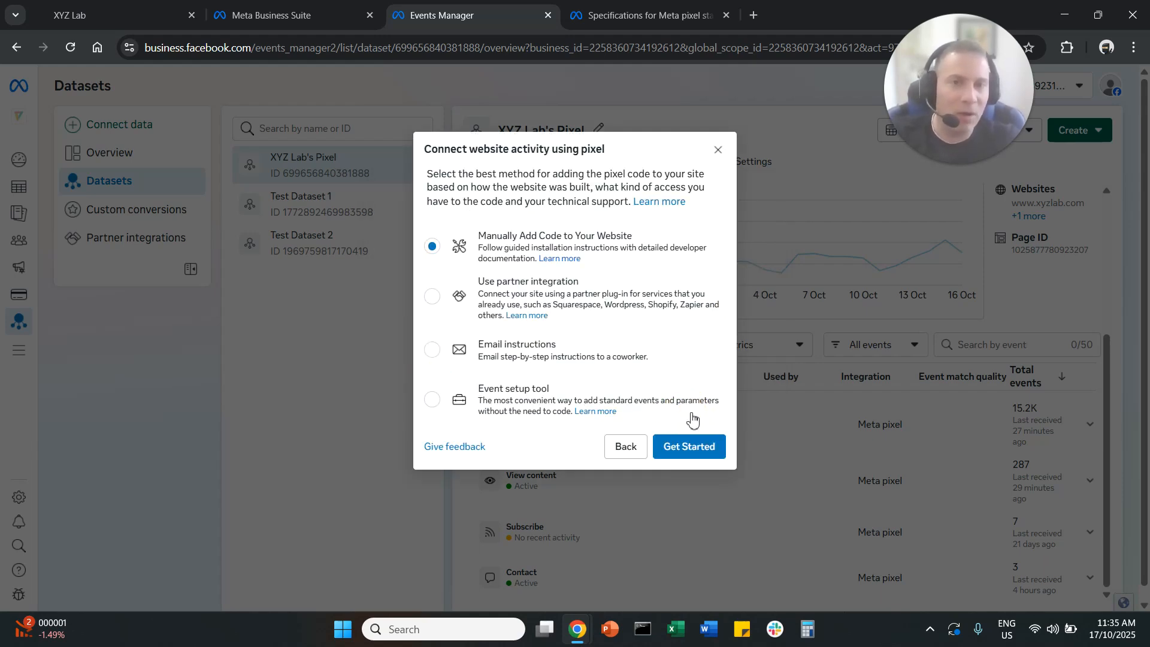
left_click(700, 452)
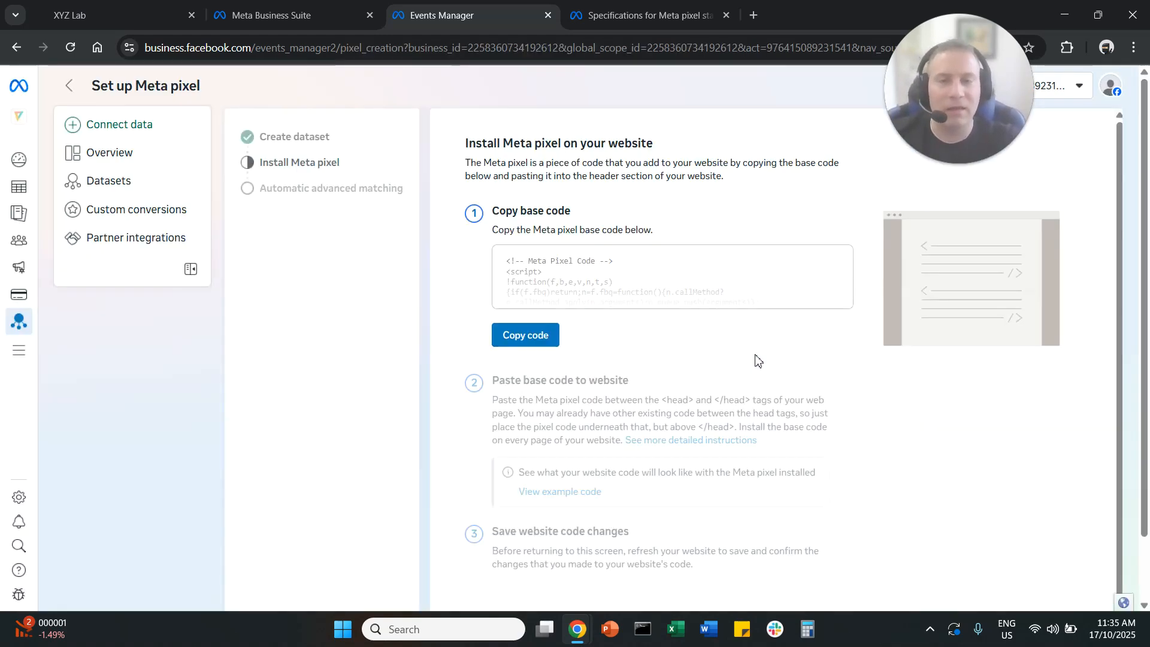
left_click(537, 344)
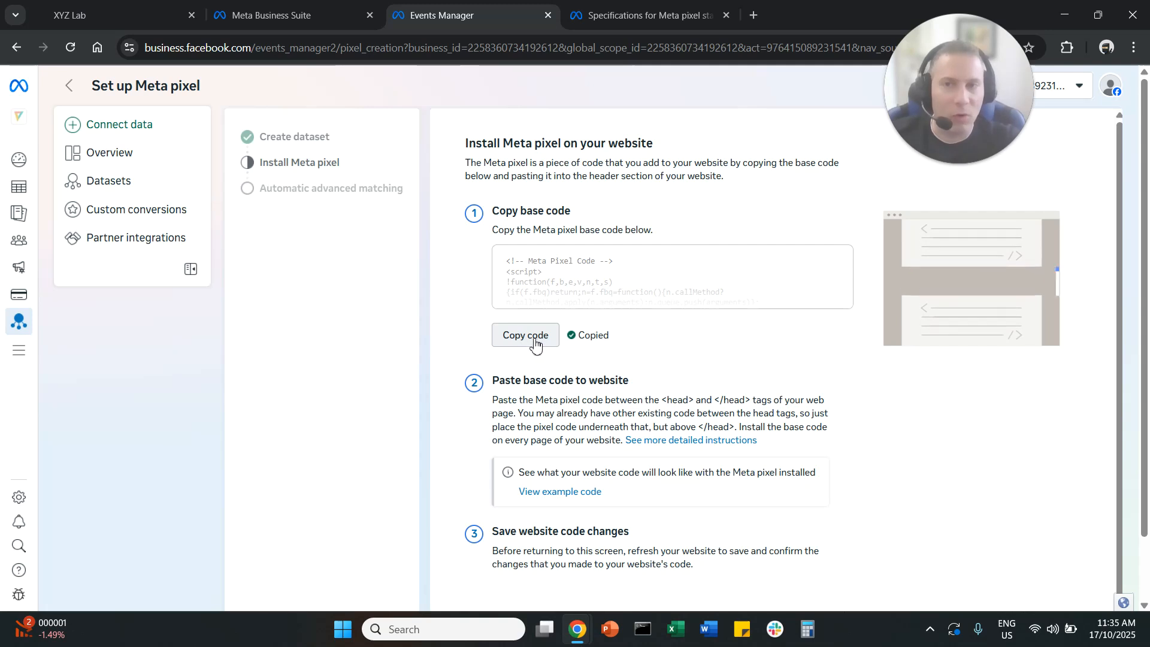
left_click(70, 87)
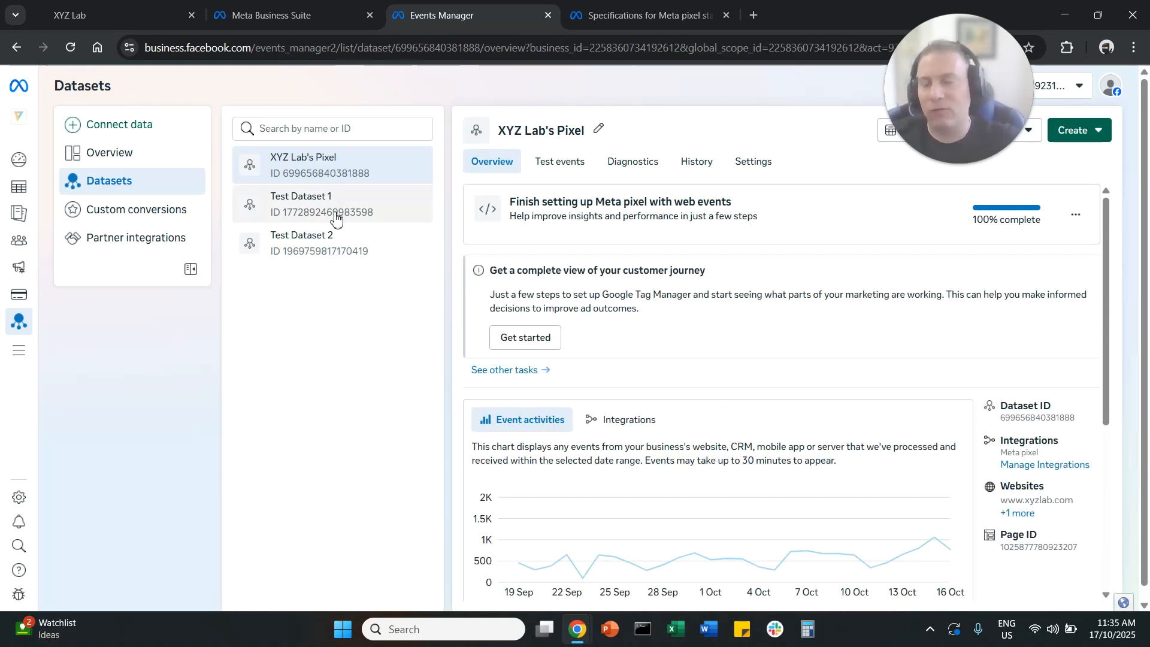
left_click(336, 217)
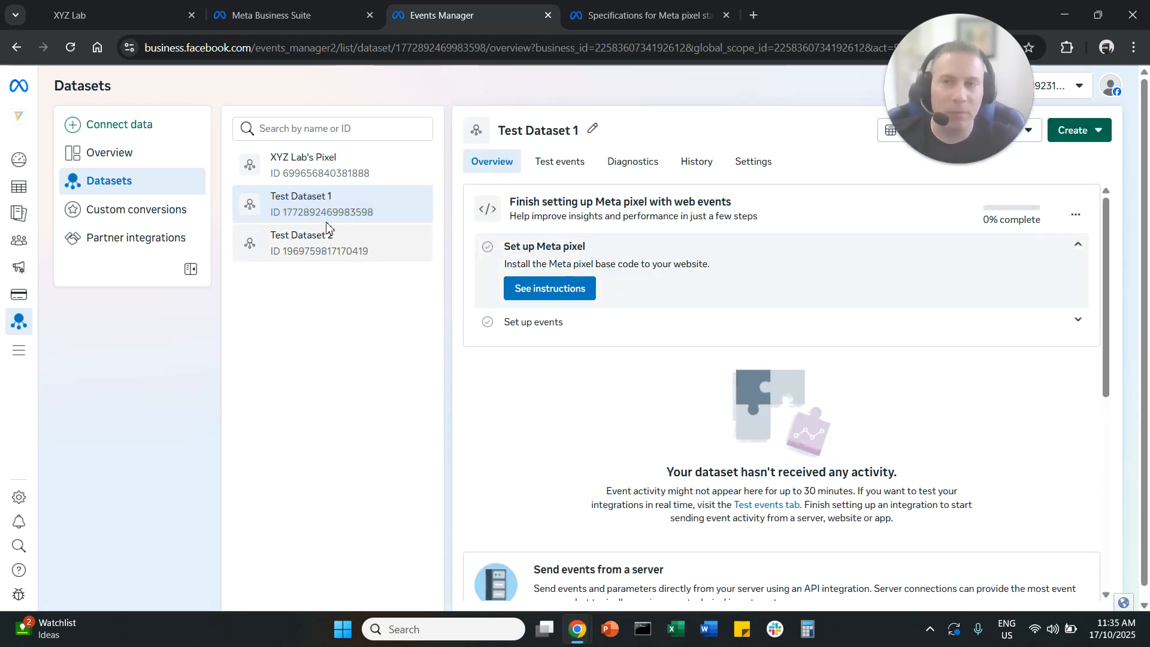
Switch to GoHighLevel and open the settings of the Digital Marketing Benchmarks funnel
left_click(135, 15)
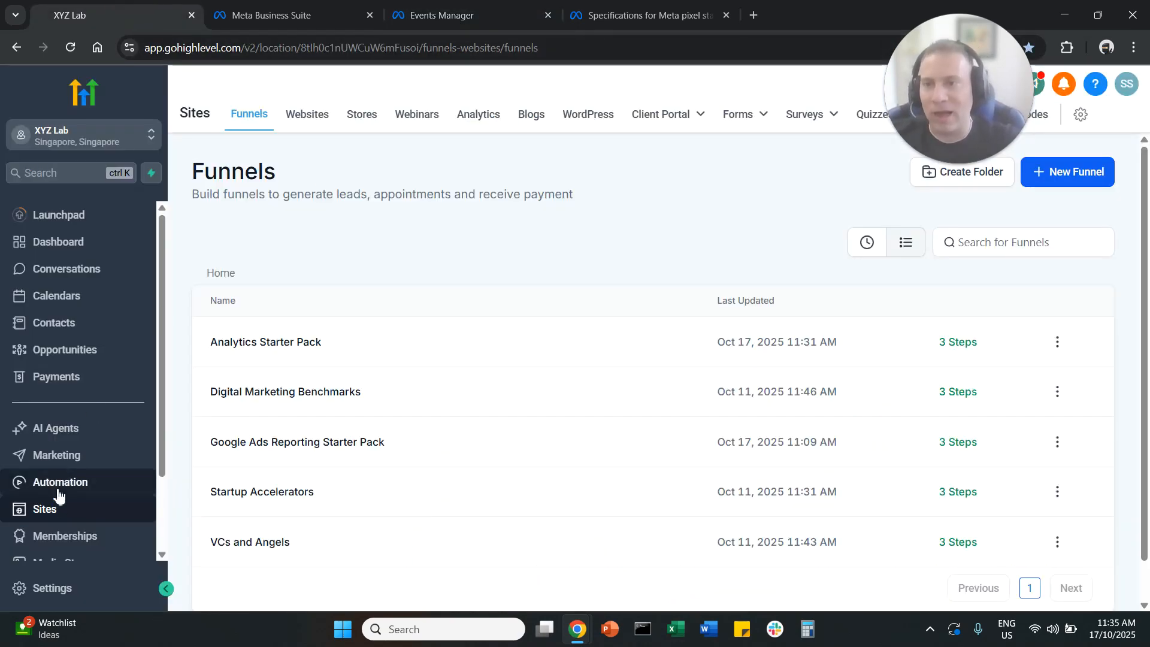
left_click(251, 117)
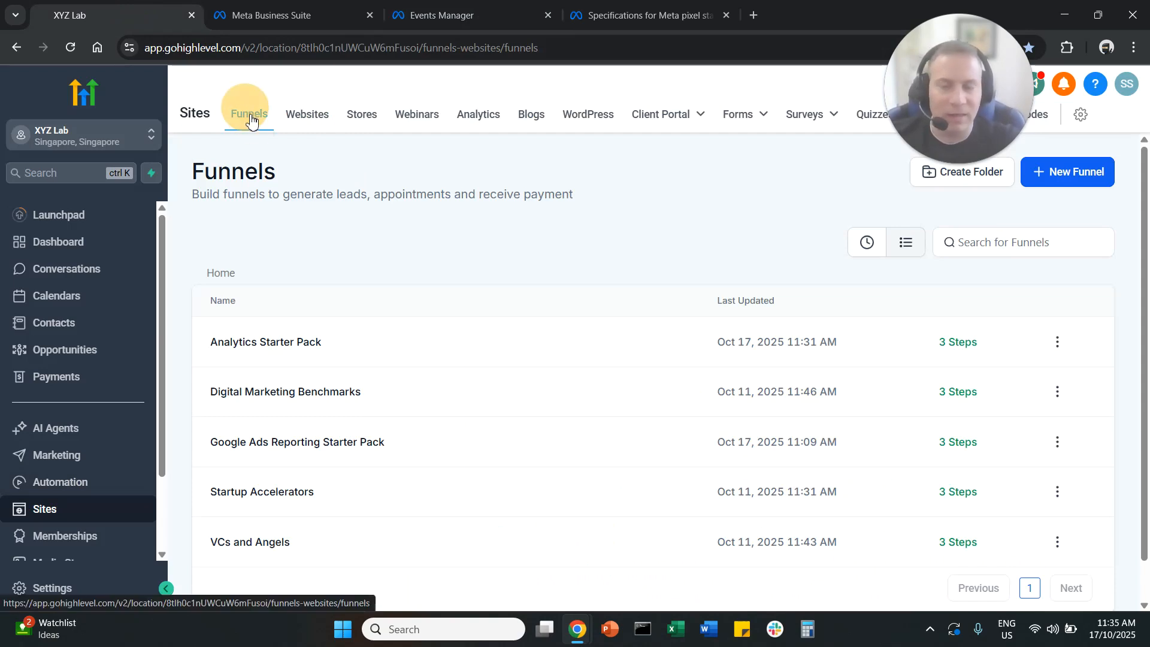
left_click(338, 396)
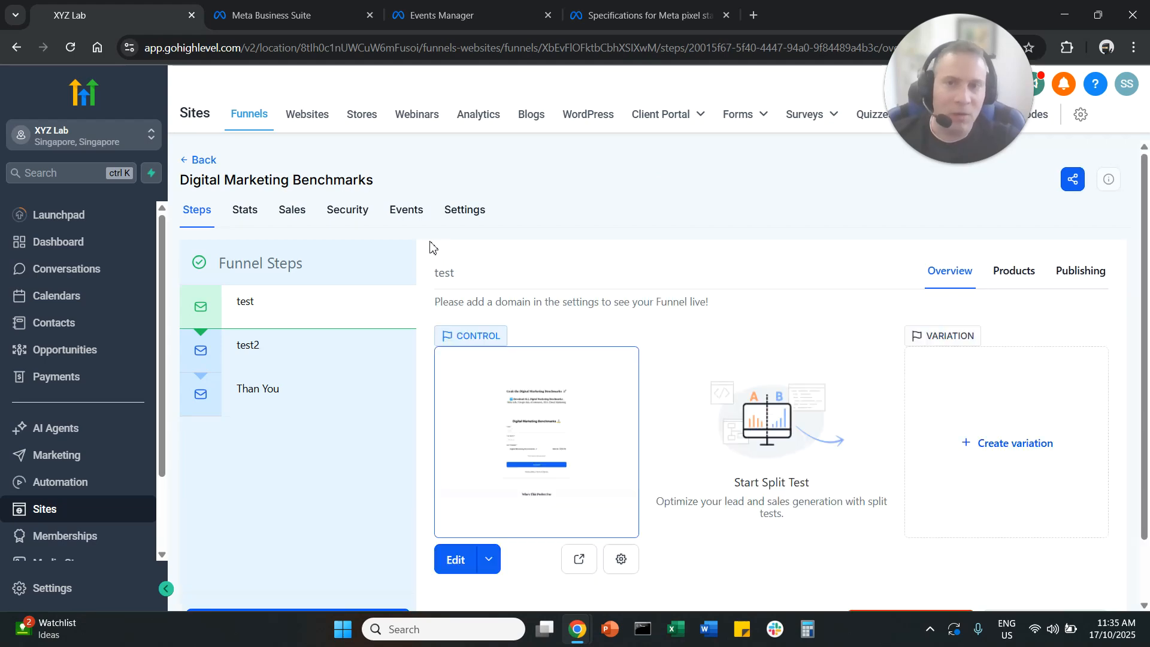
left_click(468, 219)
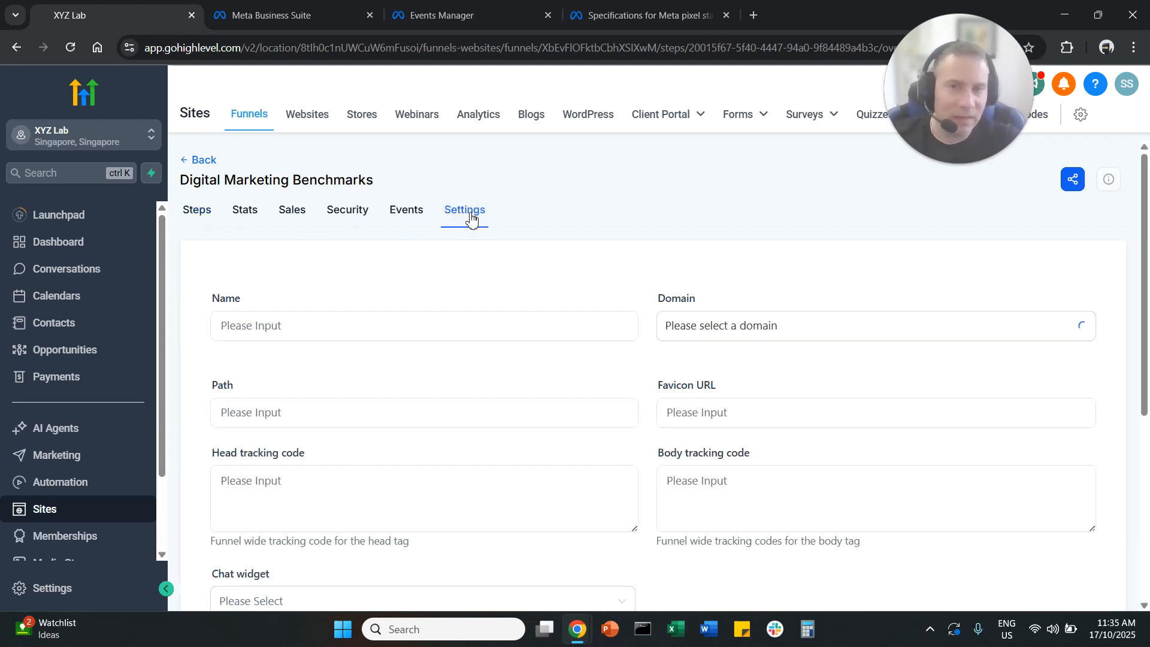
Paste the copied Meta pixel code as the funnel's body tracking code and save the settings
scroll(634, 288, "down", 3)
left_click_drag(662, 305, 731, 333)
left_click(725, 339)
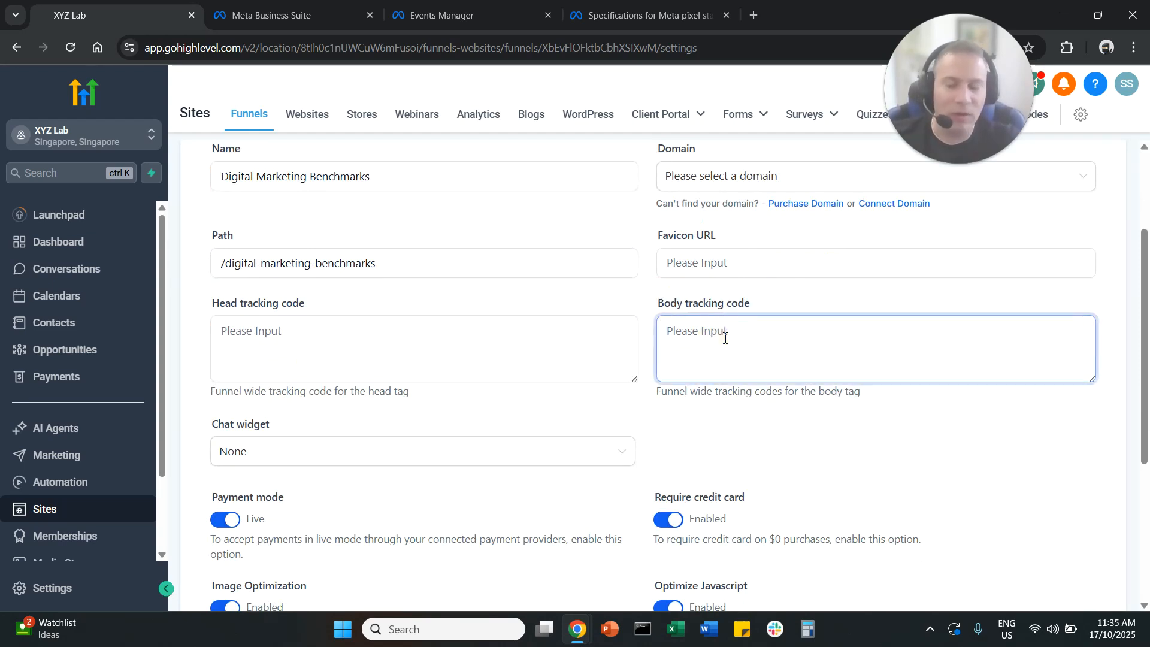
key("ctrl+v")
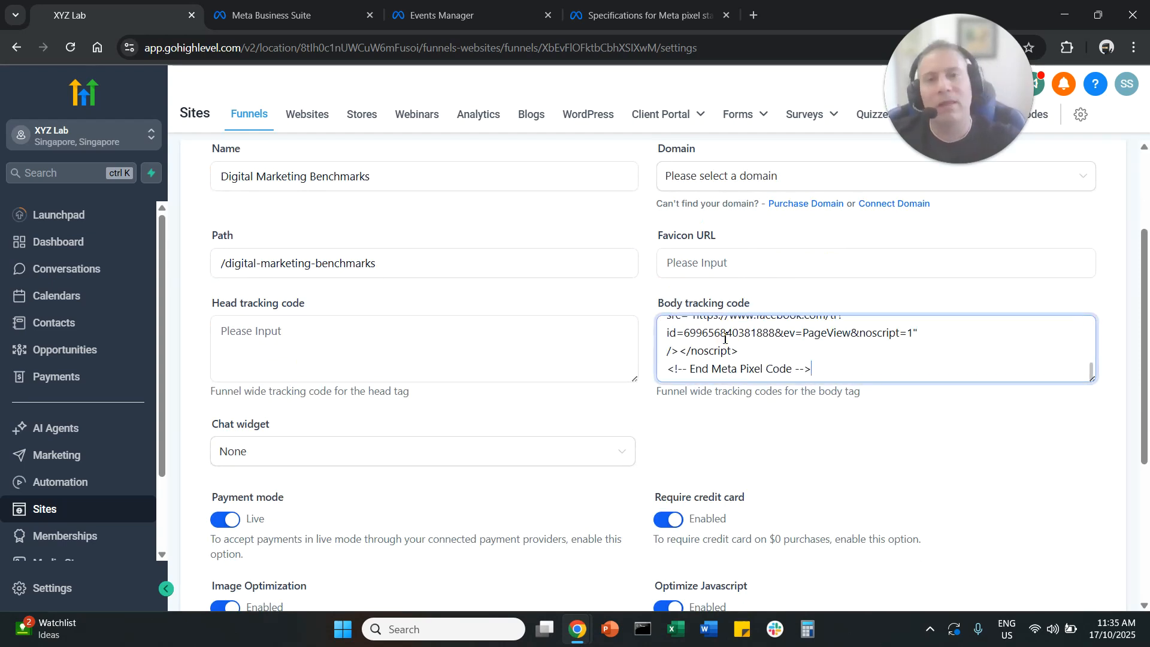
scroll(974, 470, "down", 5)
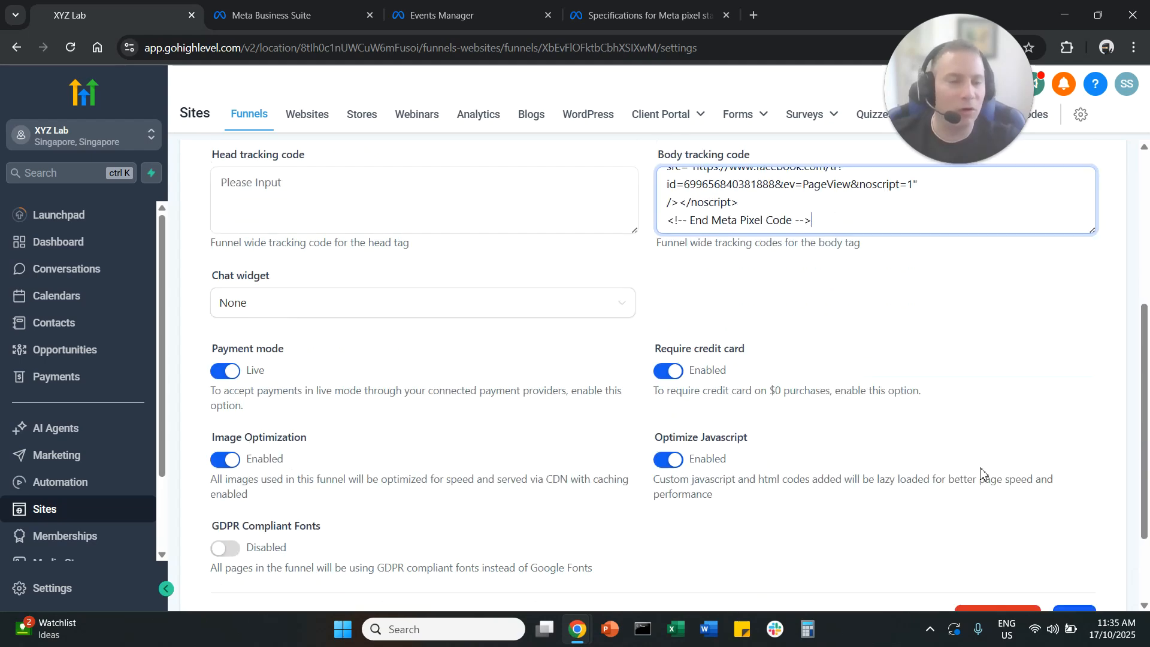
left_click(1089, 505)
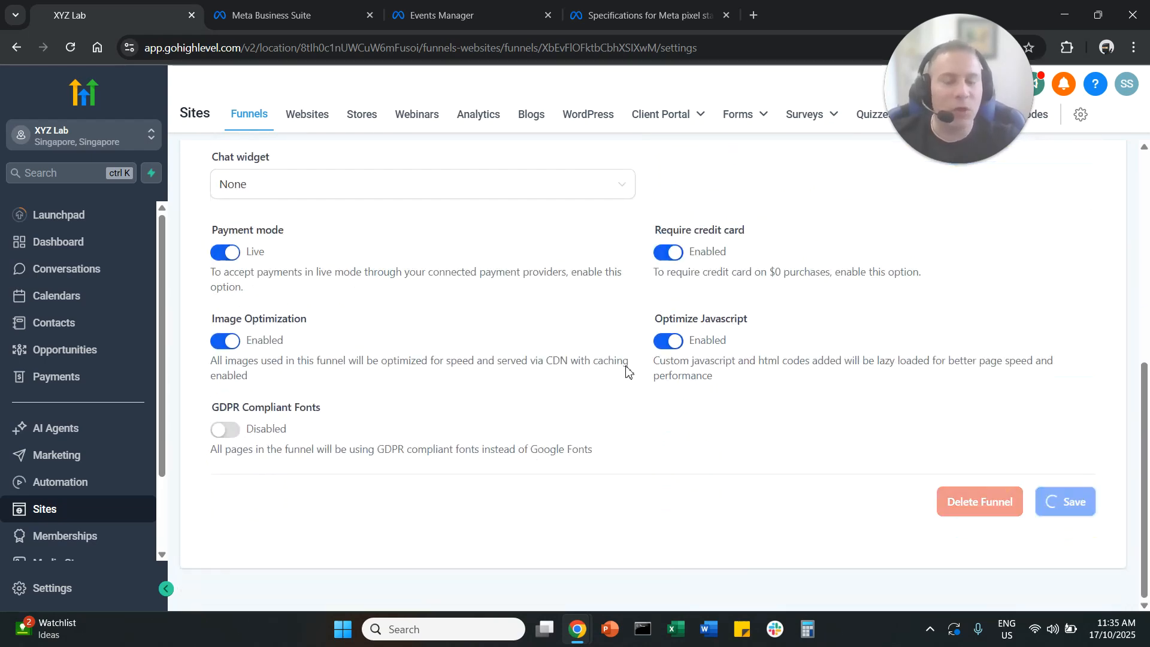
Review the funnel's steps and check the body tracking code in its settings
scroll(559, 371, "up", 5)
scroll(559, 372, "up", 2)
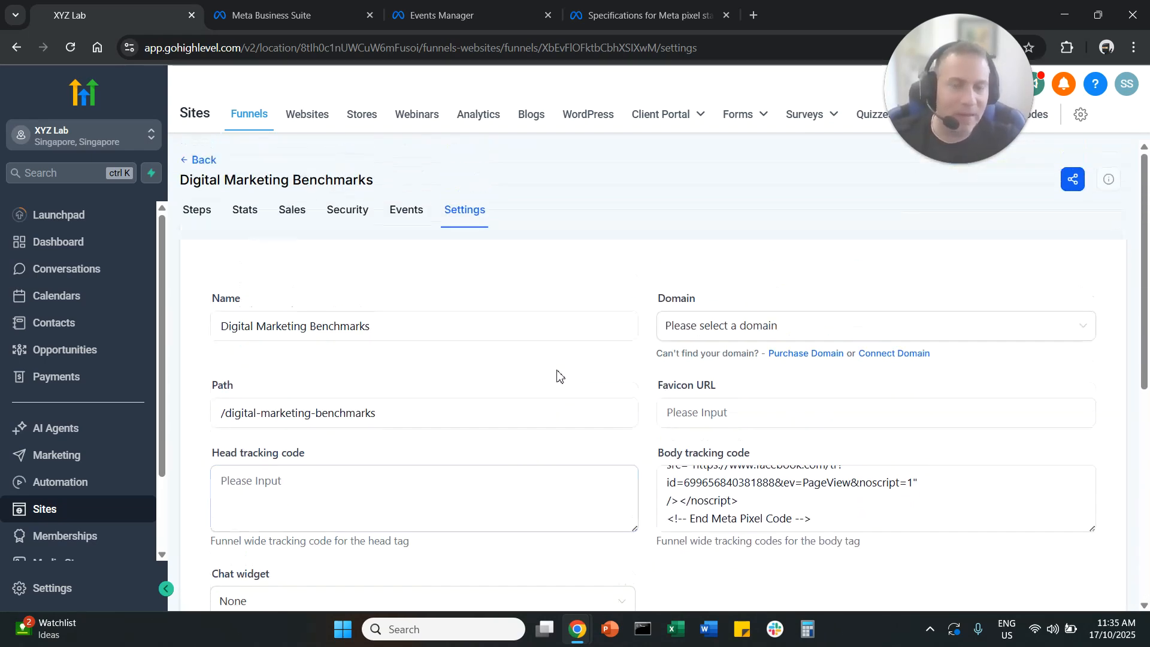
left_click(197, 213)
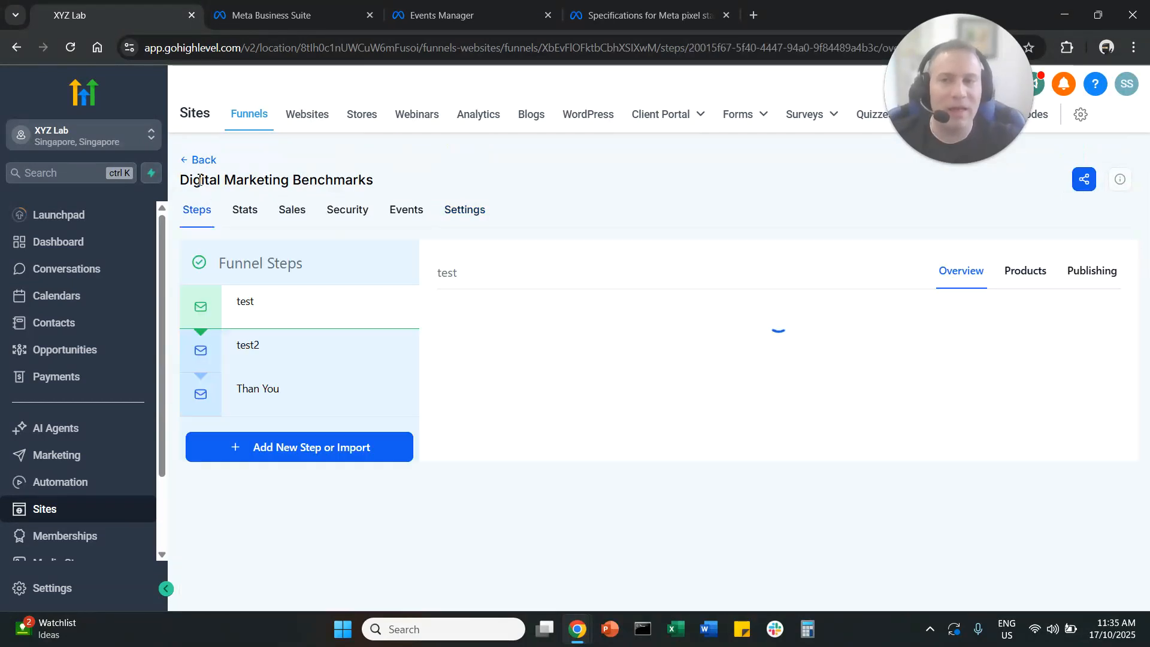
left_click(290, 359)
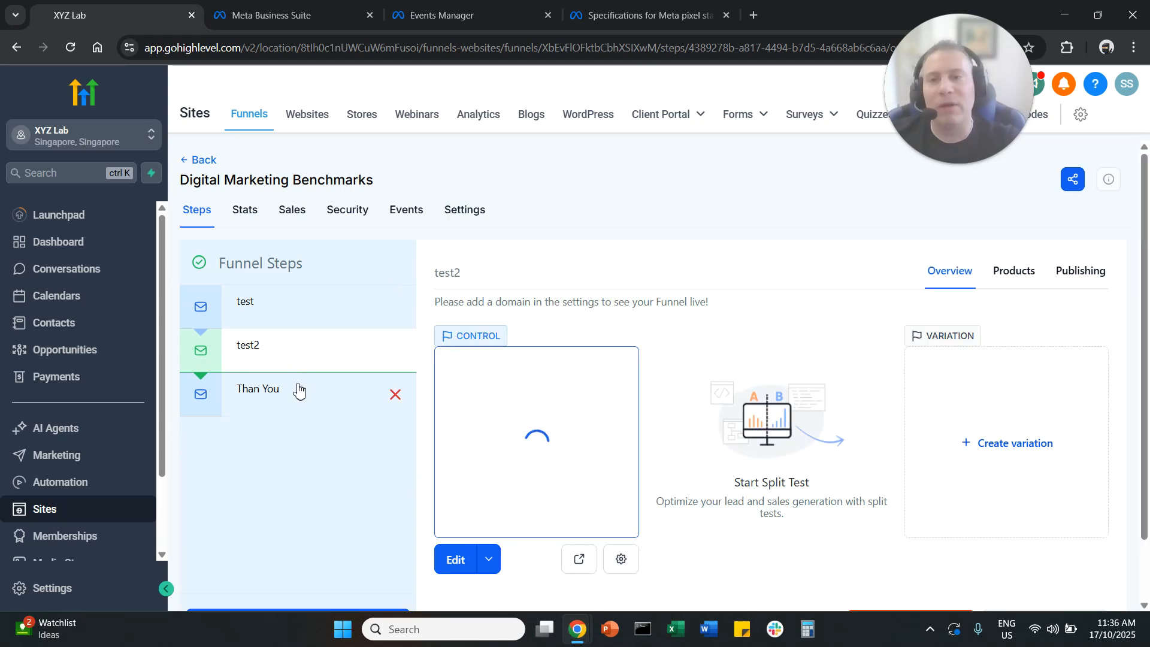
left_click(464, 212)
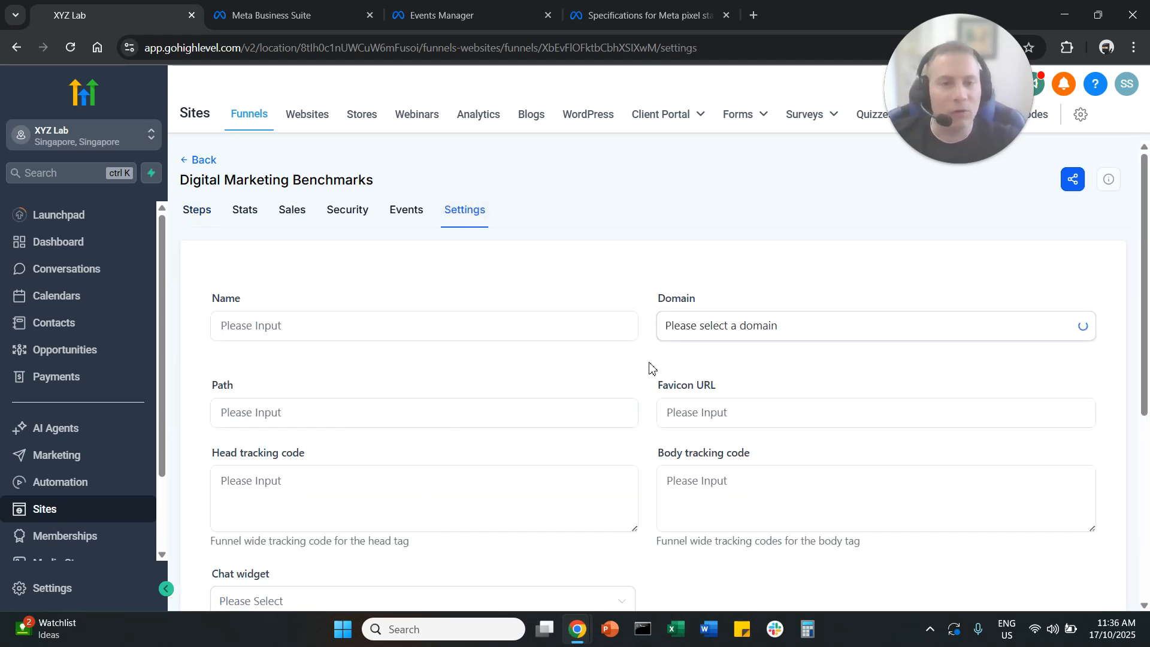
scroll(665, 371, "down", 3)
scroll(731, 339, "up", 3)
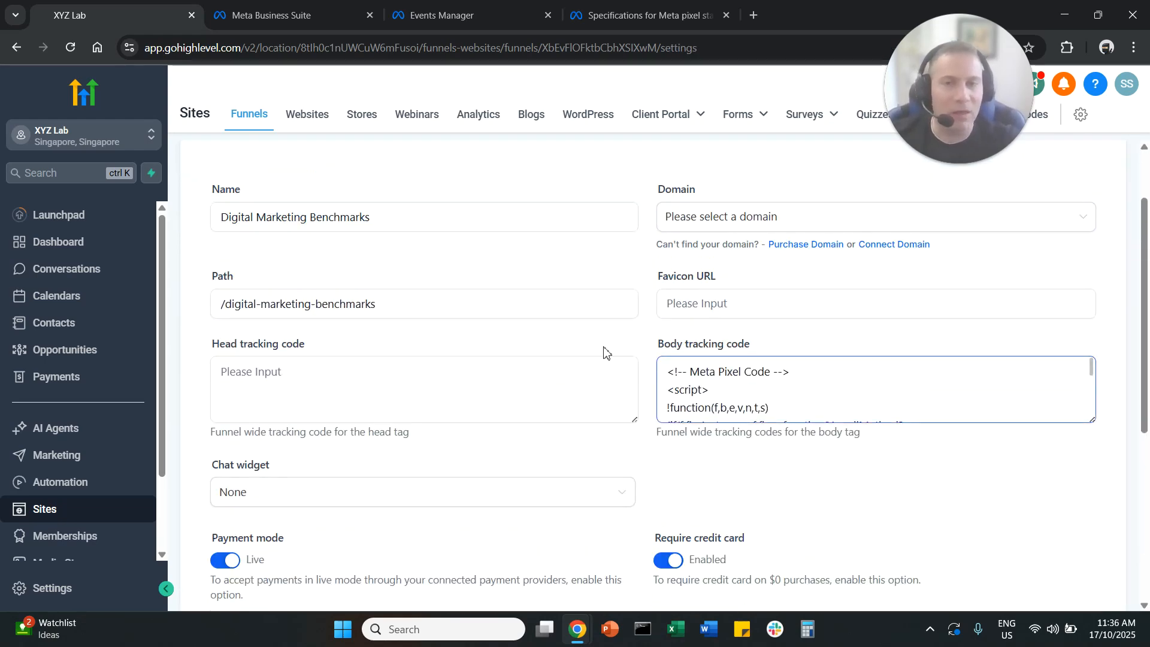
left_click(200, 211)
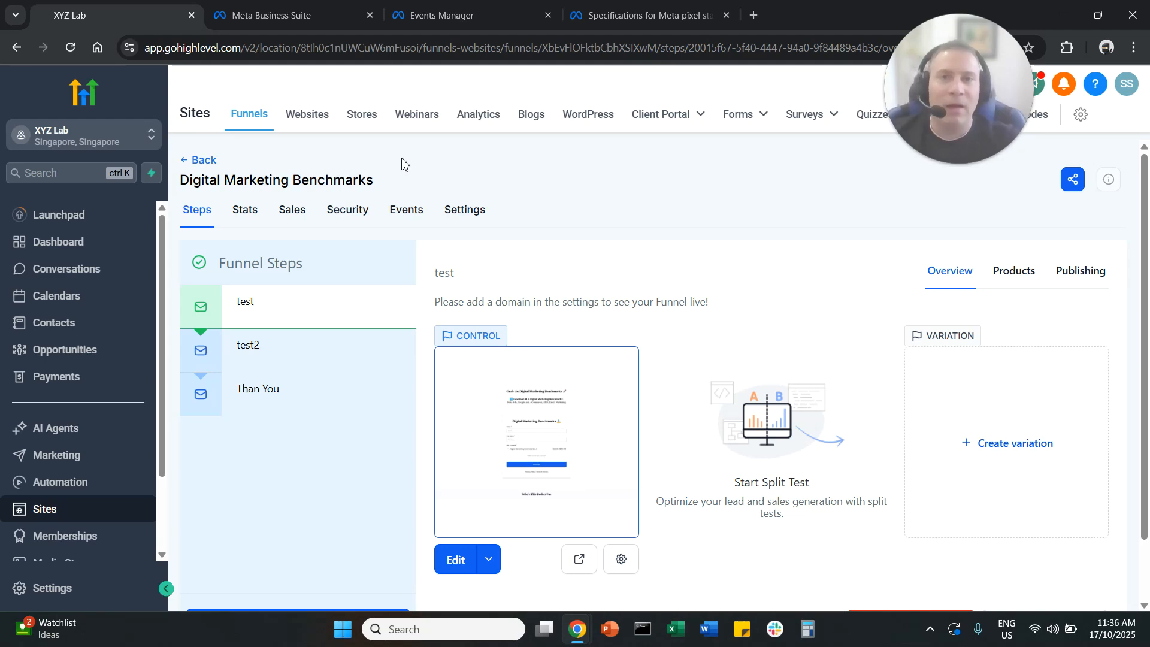
Review Meta's standard pixel events specifications and switch to GoHighLevel to select the funnel's Than You step
left_click(663, 15)
left_click_drag(263, 175, 488, 213)
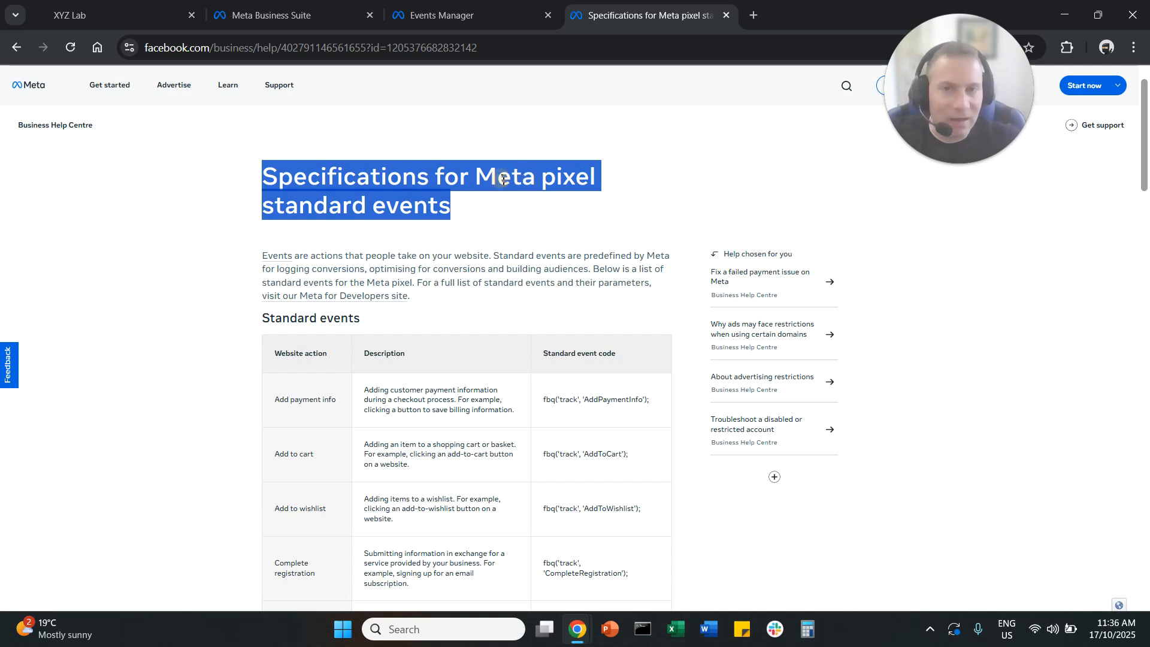
left_click(470, 217)
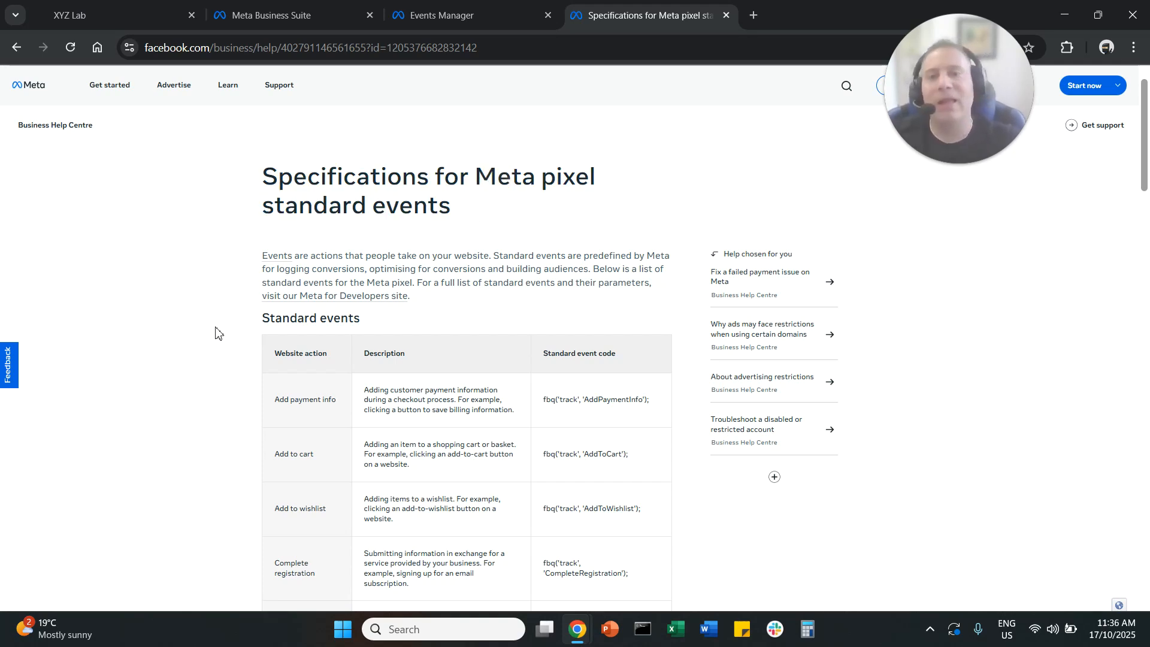
scroll(217, 333, "down", 5)
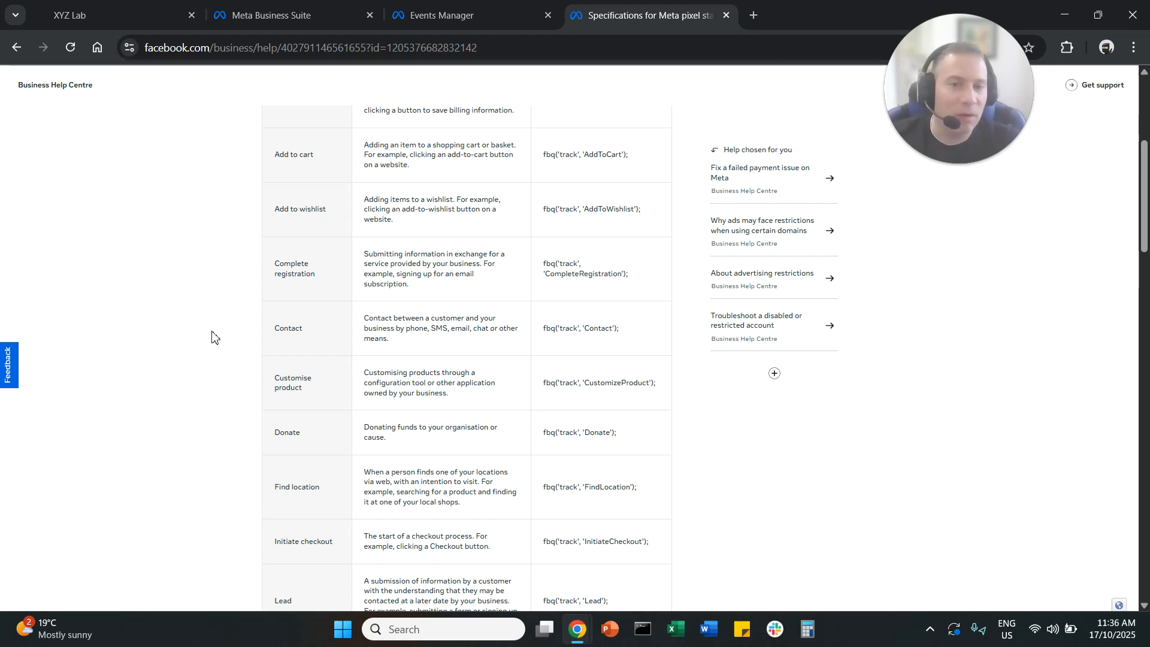
left_click(121, 8)
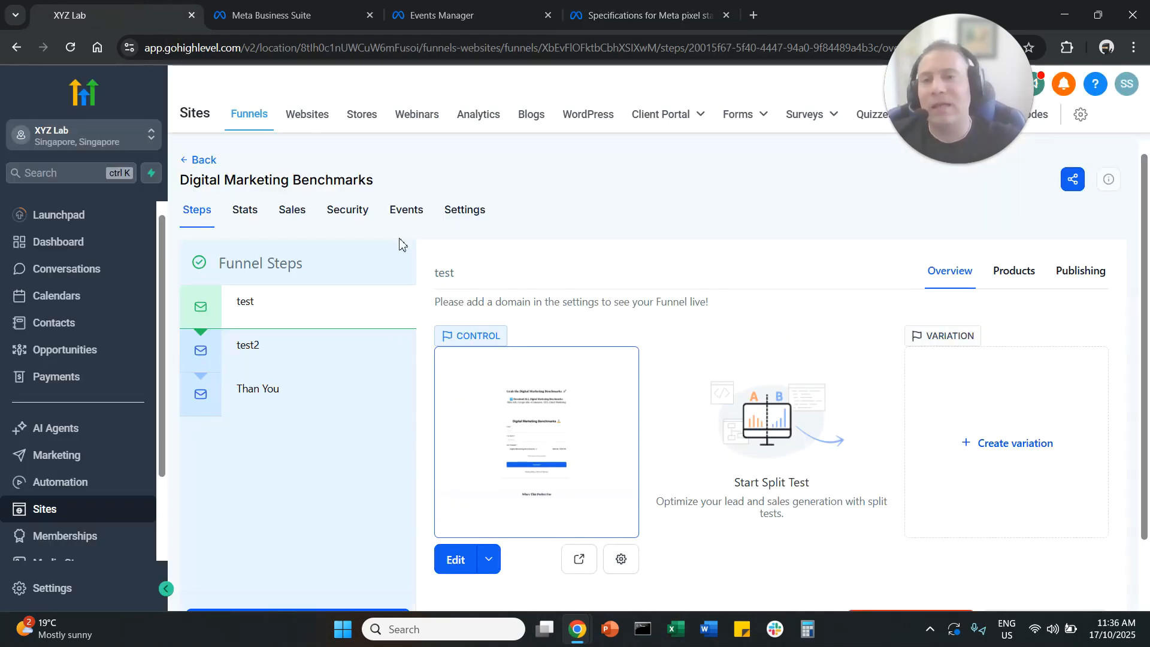
left_click(284, 398)
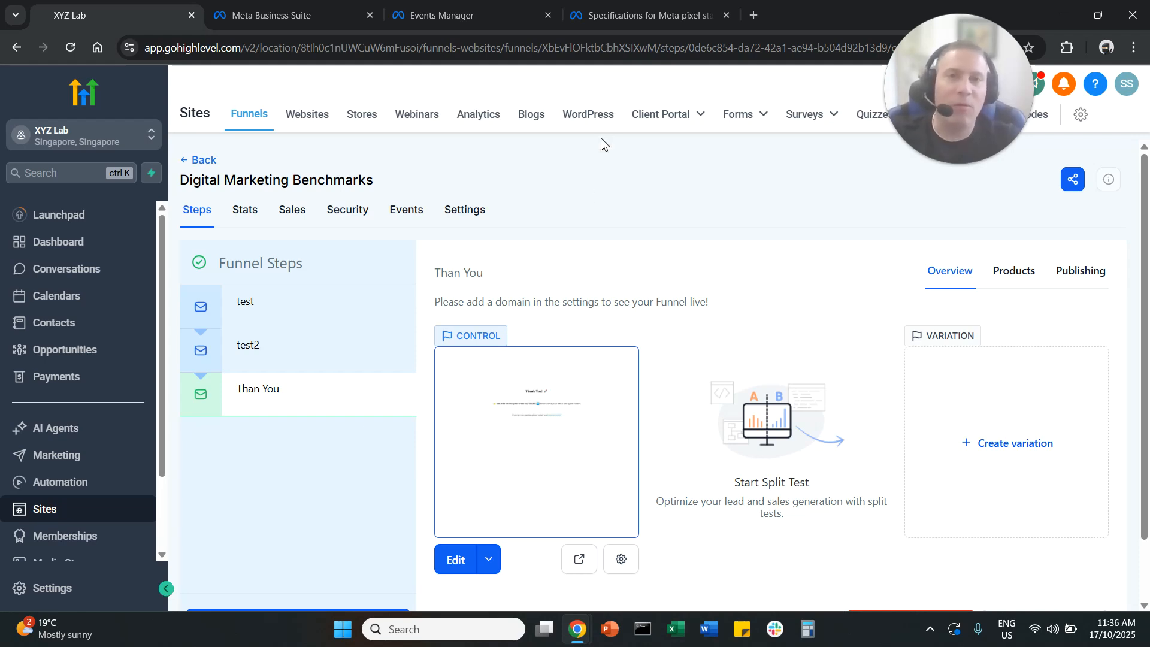
Switch to the Meta standard events page and copy the event code for Complete registration
left_click(652, 15)
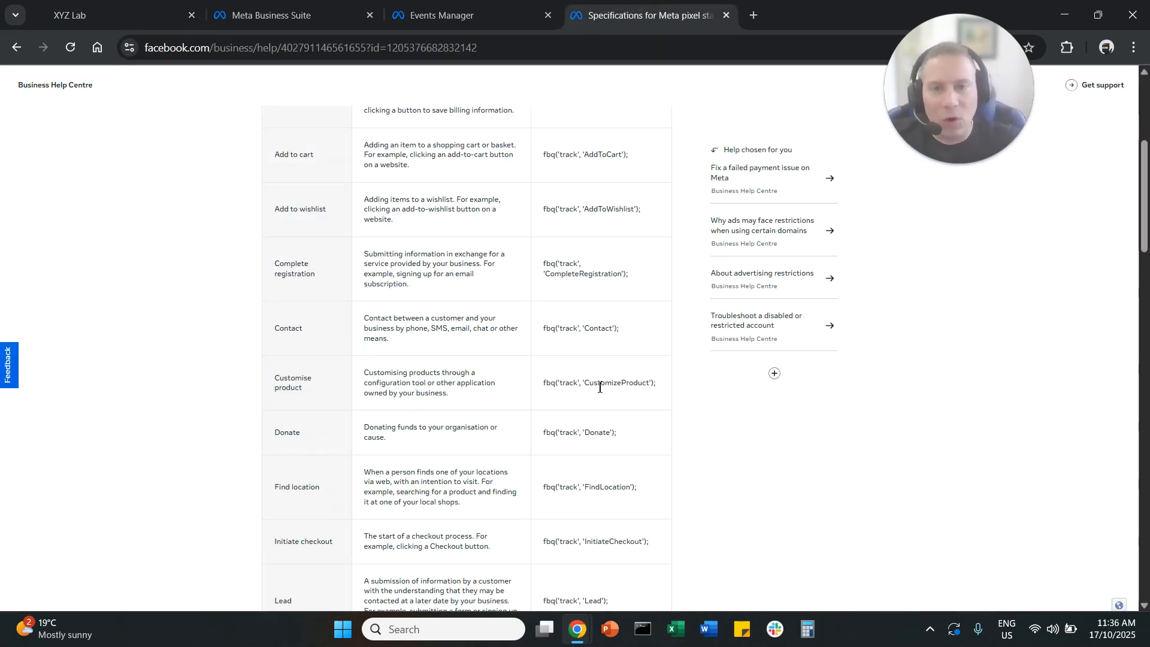
triple_click(299, 276)
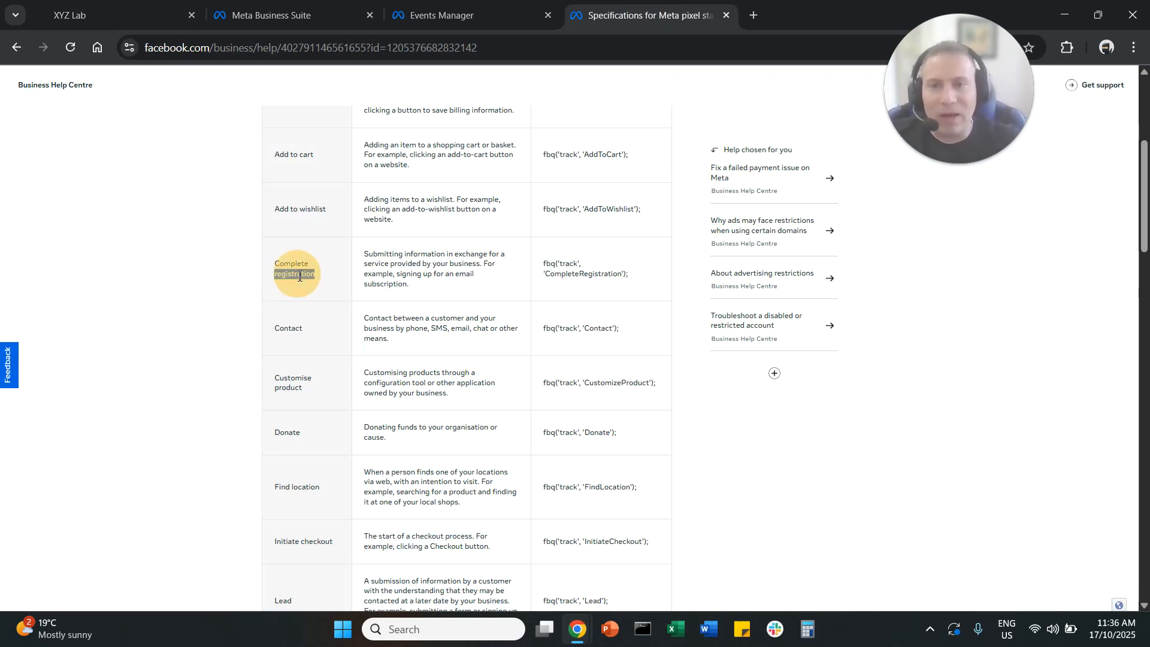
left_click_drag(542, 265, 624, 303)
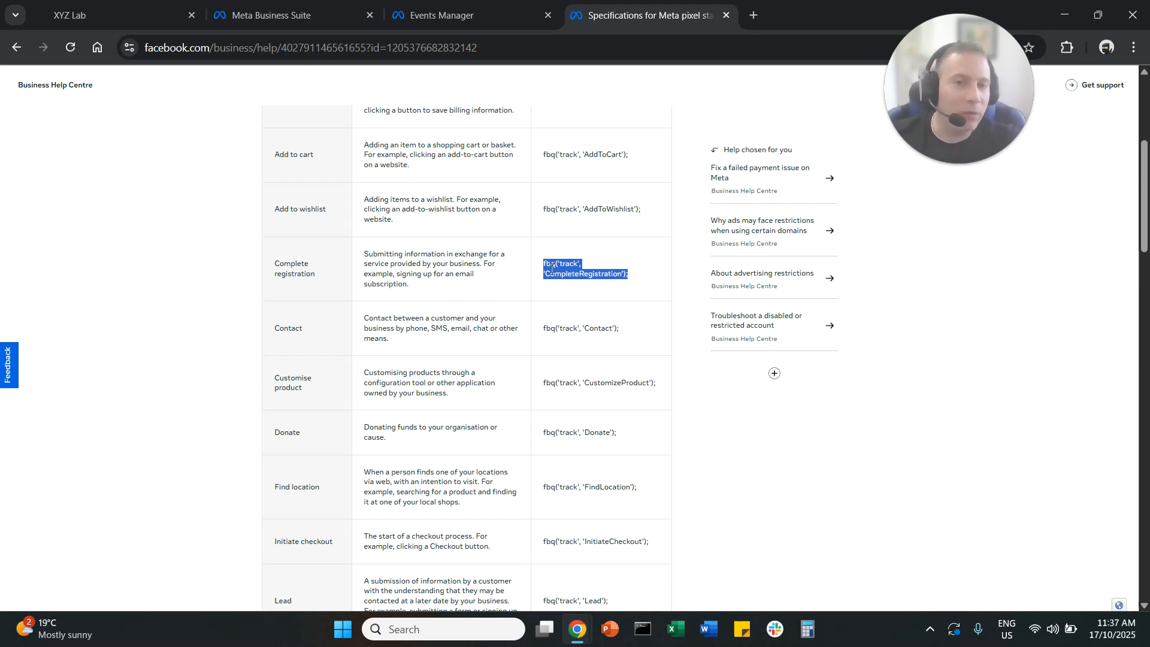
right_click(566, 271)
left_click(599, 288)
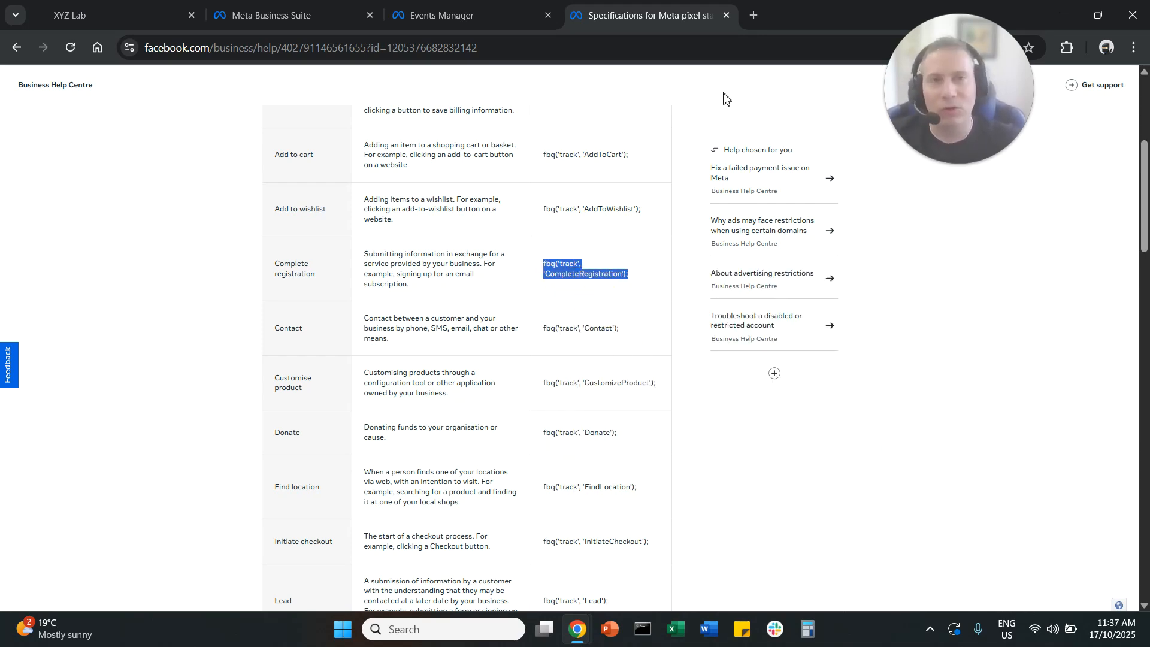
Open ChatGPT in a new browser tab and ask it to add opening and closing script tags to the copied CompleteRegistration code
left_click(753, 16)
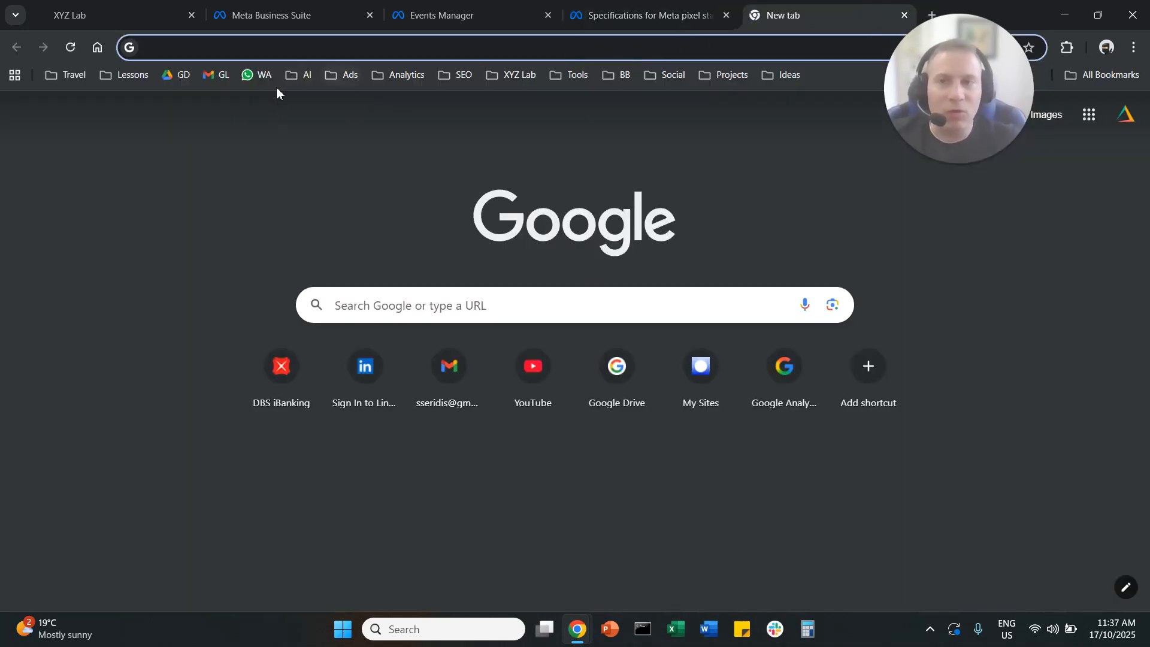
left_click(304, 78)
mouse_move(324, 105)
left_click(433, 104)
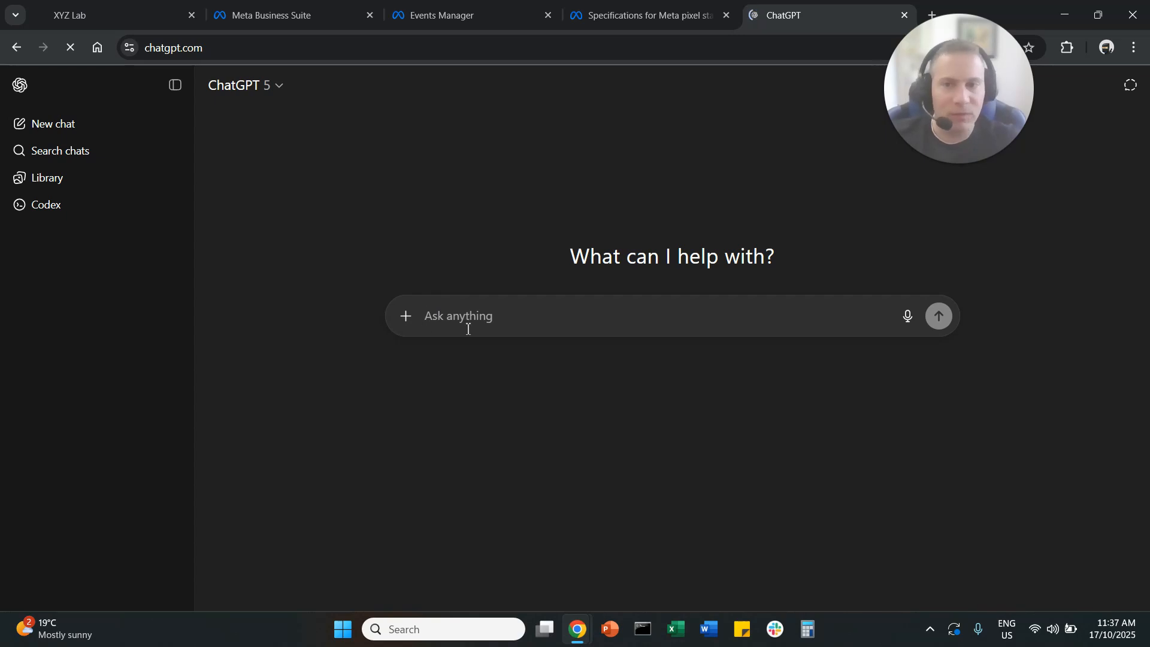
key("ctrl+v")
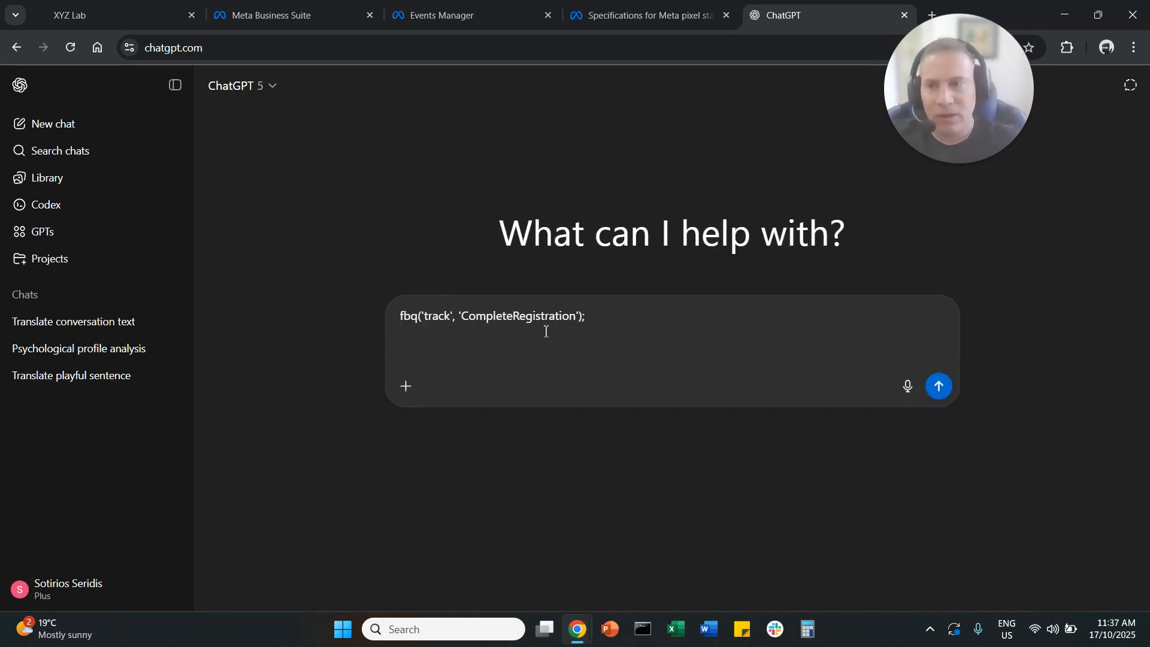
type("Add the opening and closing script tags to the above")
key("Return")
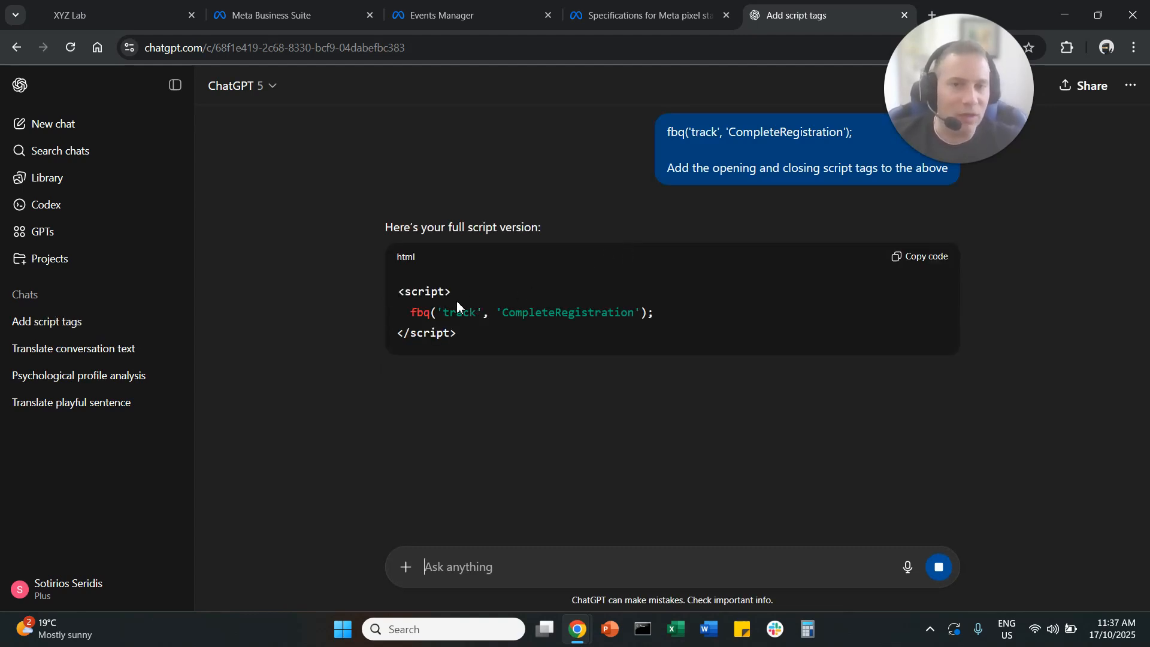
Examine the script tags around the generated CompleteRegistration code and copy the full script
left_click_drag(397, 288, 477, 335)
left_click(504, 335)
left_click_drag(456, 291, 400, 288)
left_click_drag(459, 331, 393, 334)
left_click(459, 328)
left_click(924, 258)
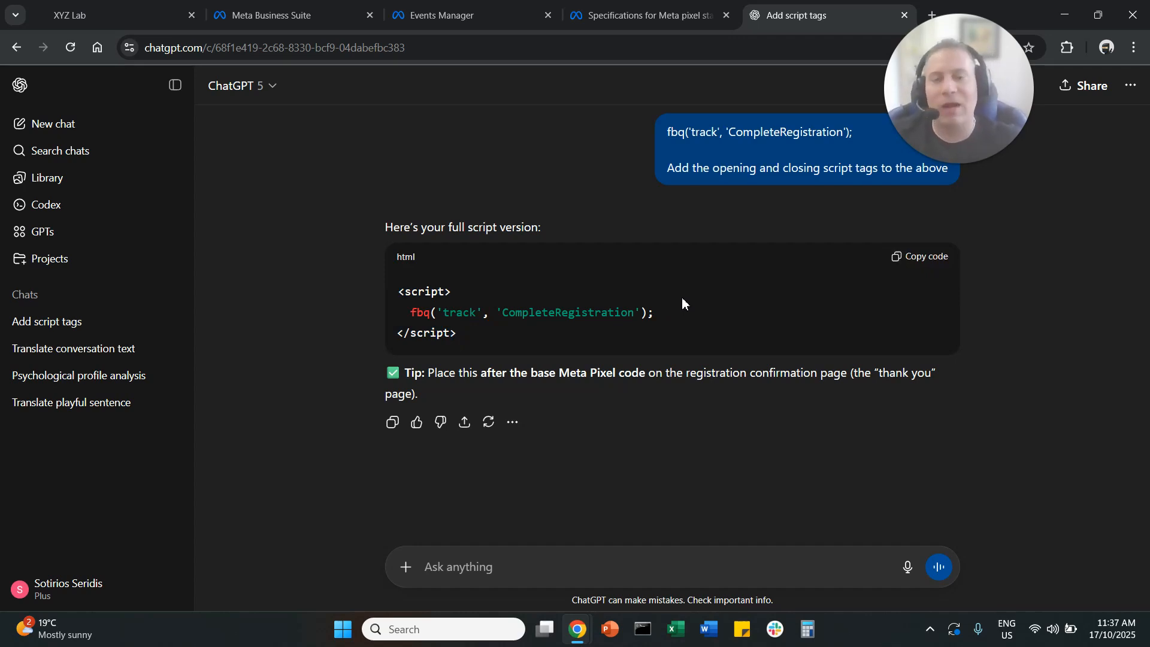
left_click(925, 257)
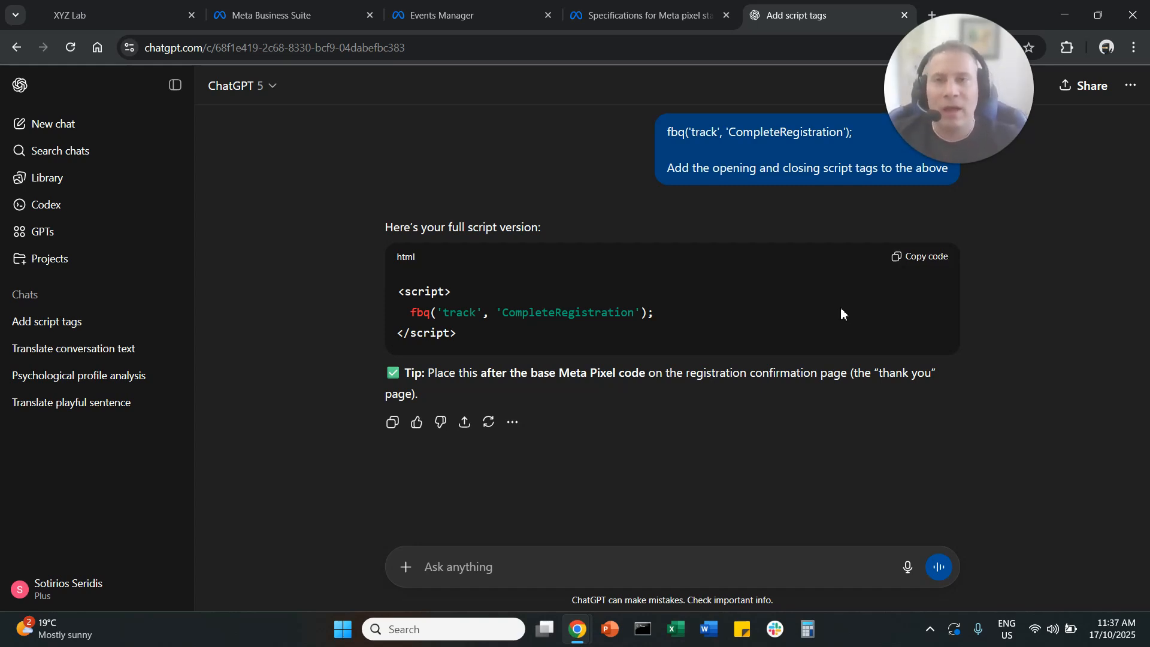
Switch to GoHighLevel, edit the Than You page, and save the copied CompleteRegistration script as its footer tracking code
left_click(147, 13)
mouse_move(306, 395)
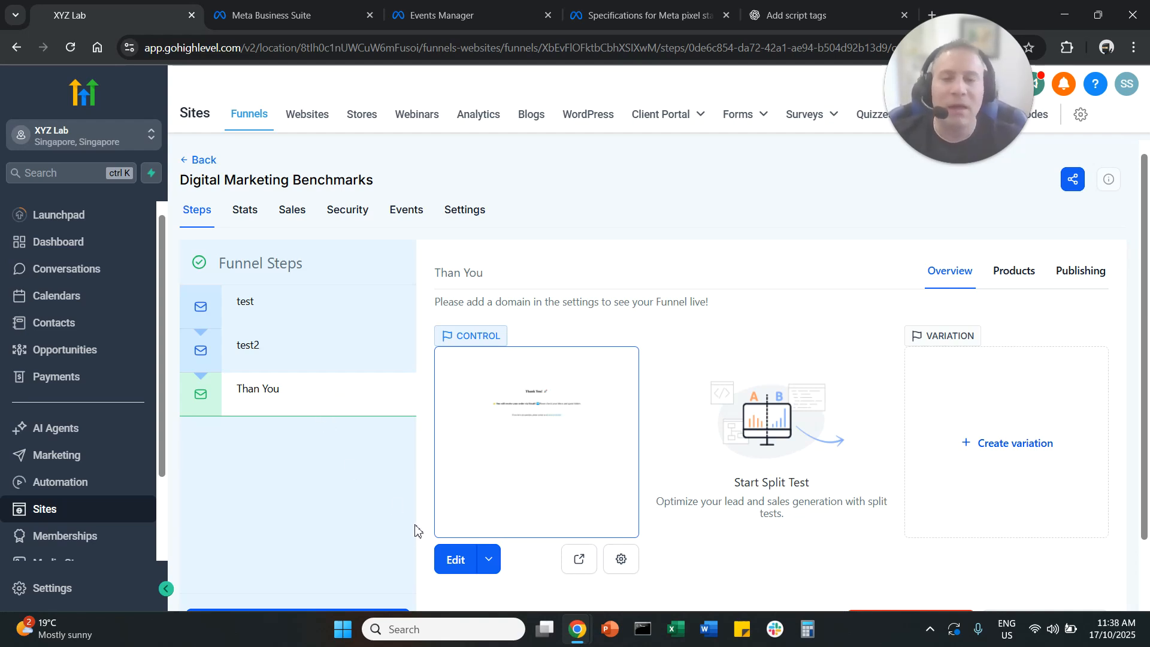
left_click(457, 567)
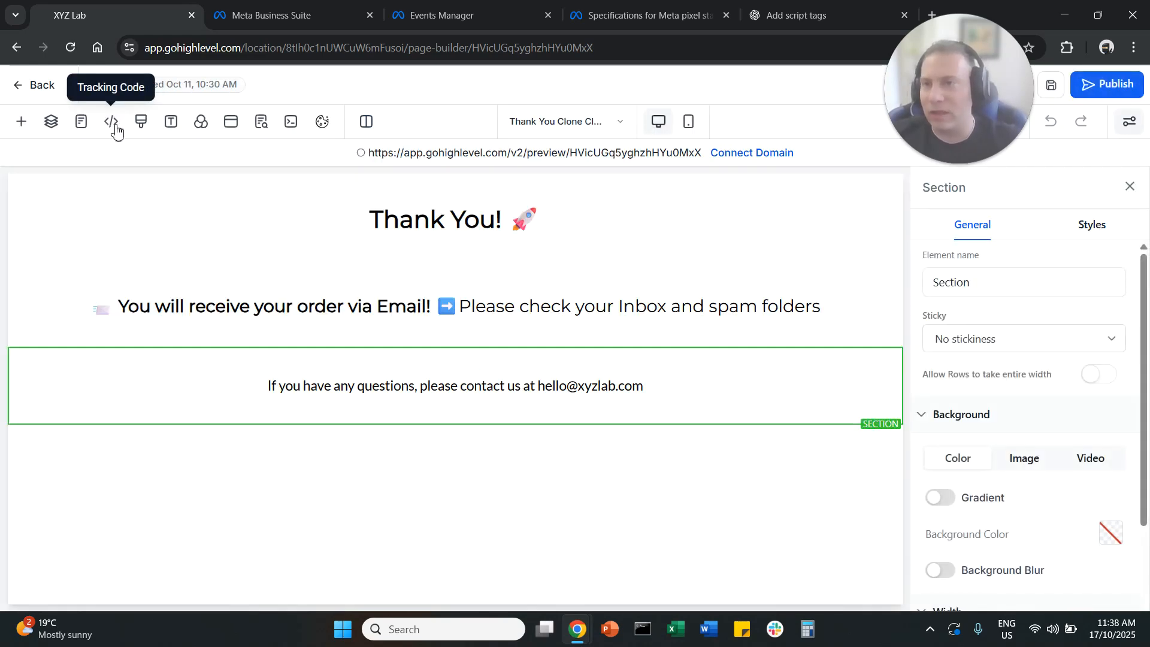
left_click(118, 131)
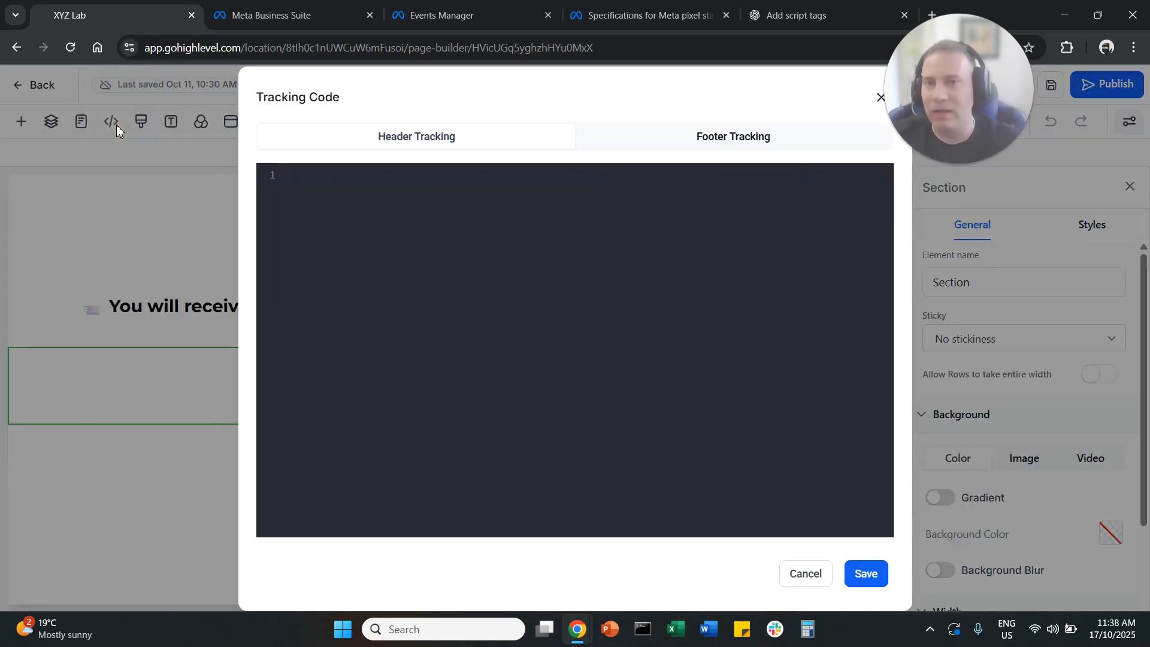
left_click(747, 146)
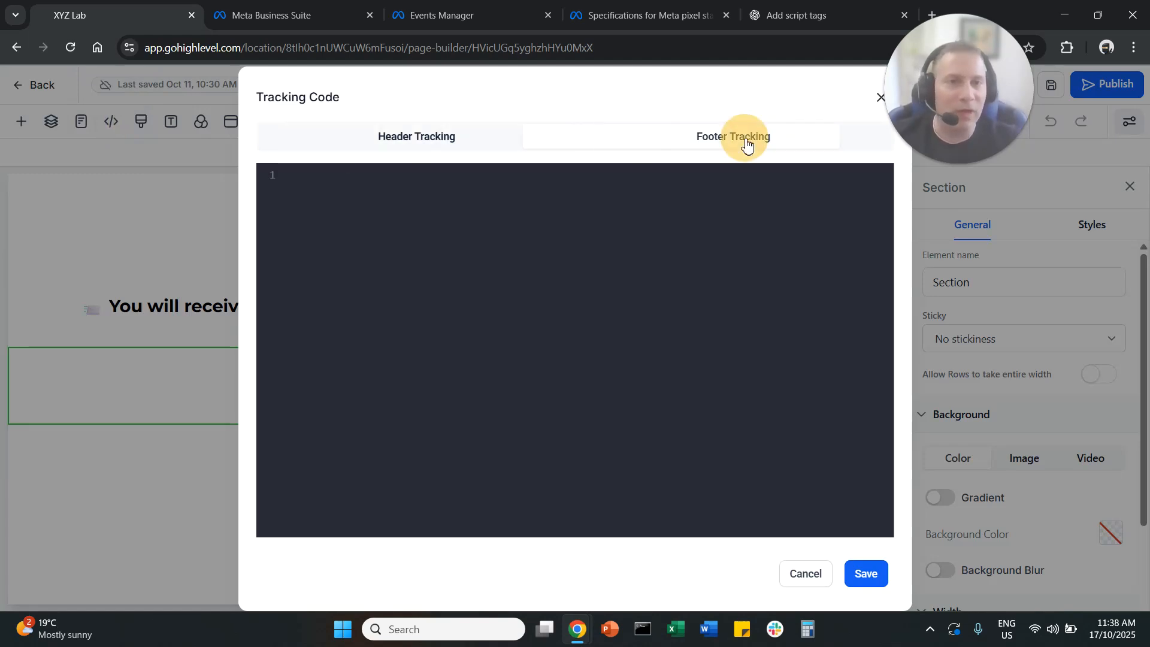
left_click(314, 184)
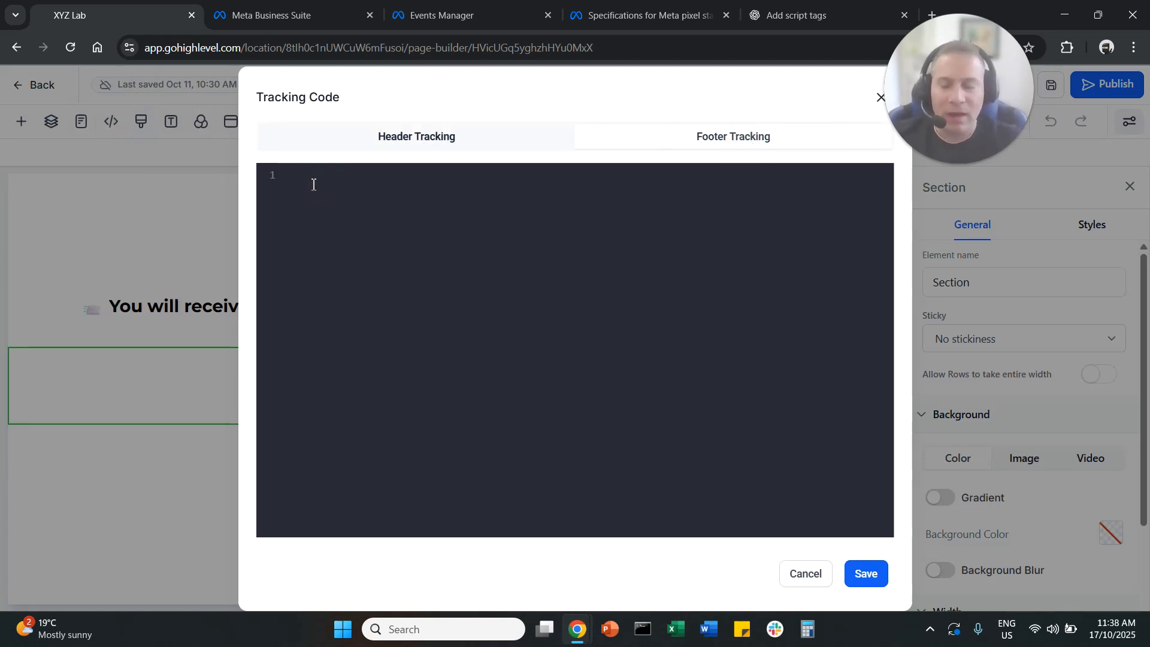
key("ctrl+v")
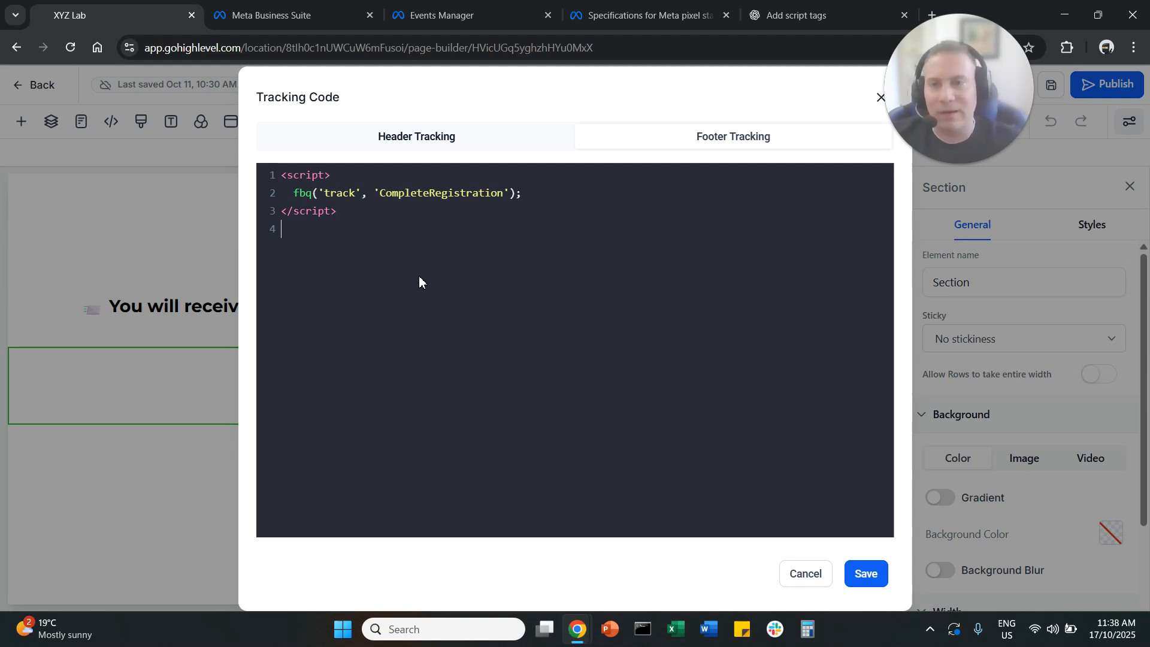
left_click(869, 588)
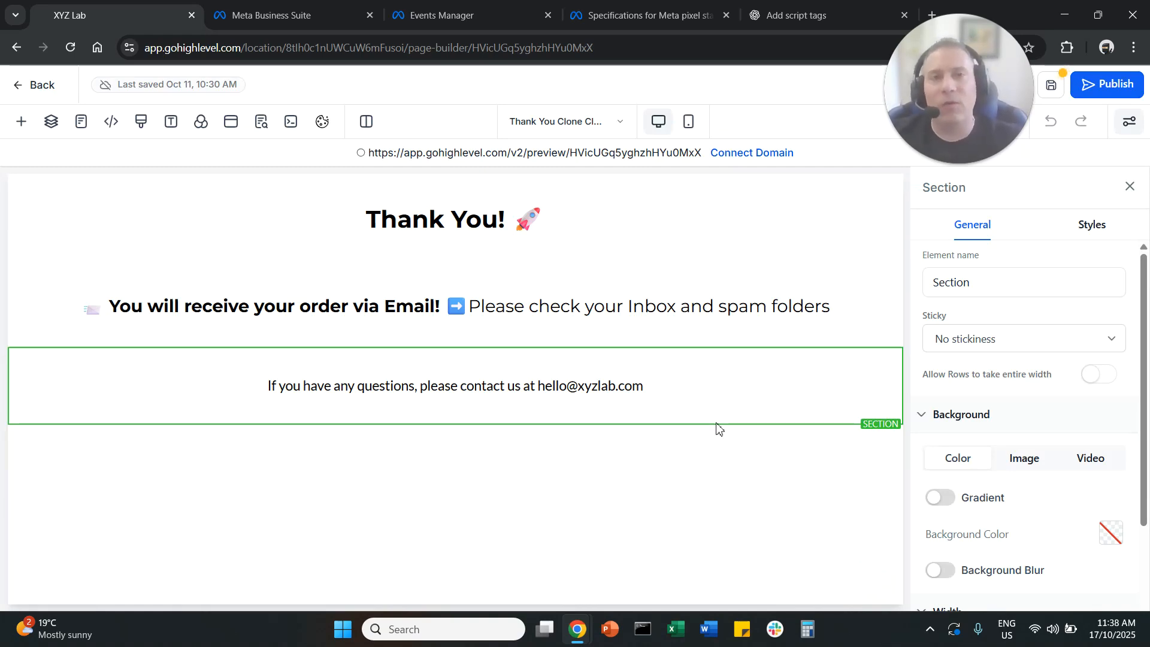
Review the Complete registration event code on Meta's page and copy its script-tagged version again from ChatGPT
left_click(645, 11)
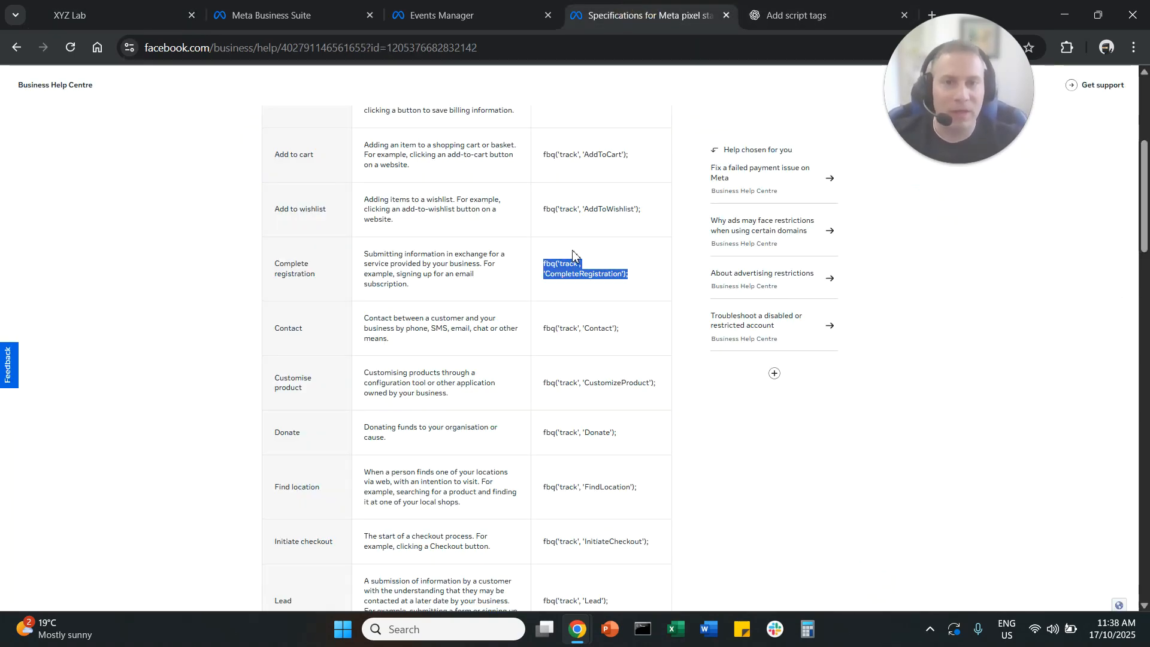
left_click(548, 264)
left_click_drag(544, 264, 629, 277)
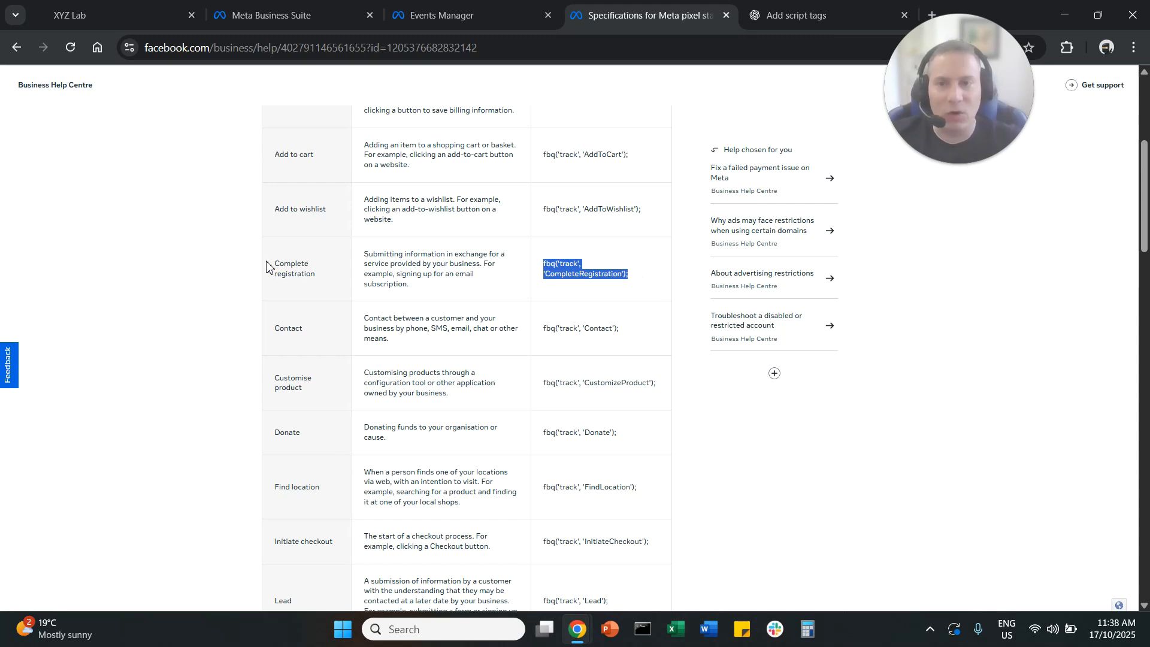
left_click_drag(271, 264, 327, 292)
left_click(779, 15)
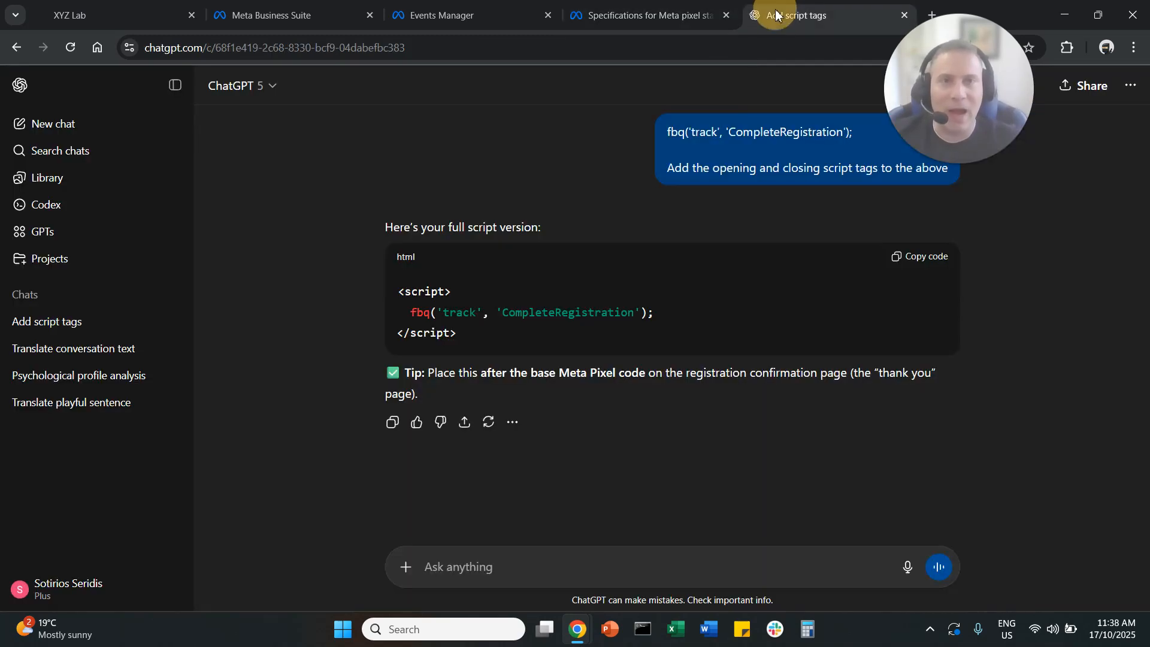
left_click_drag(398, 289, 459, 342)
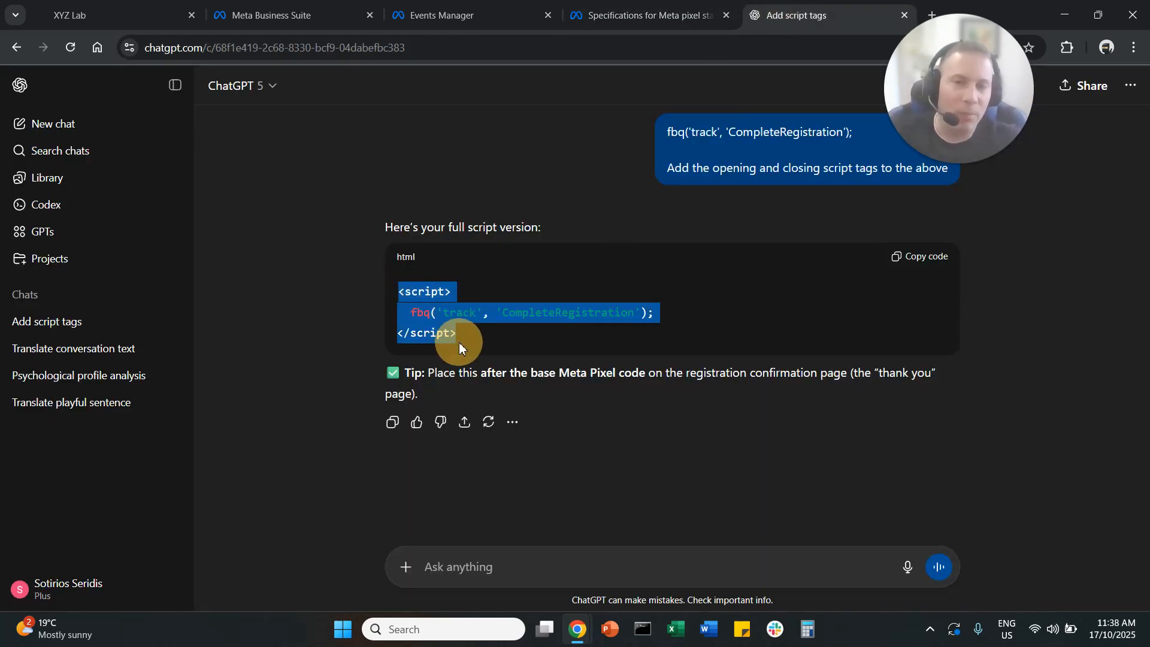
left_click(928, 258)
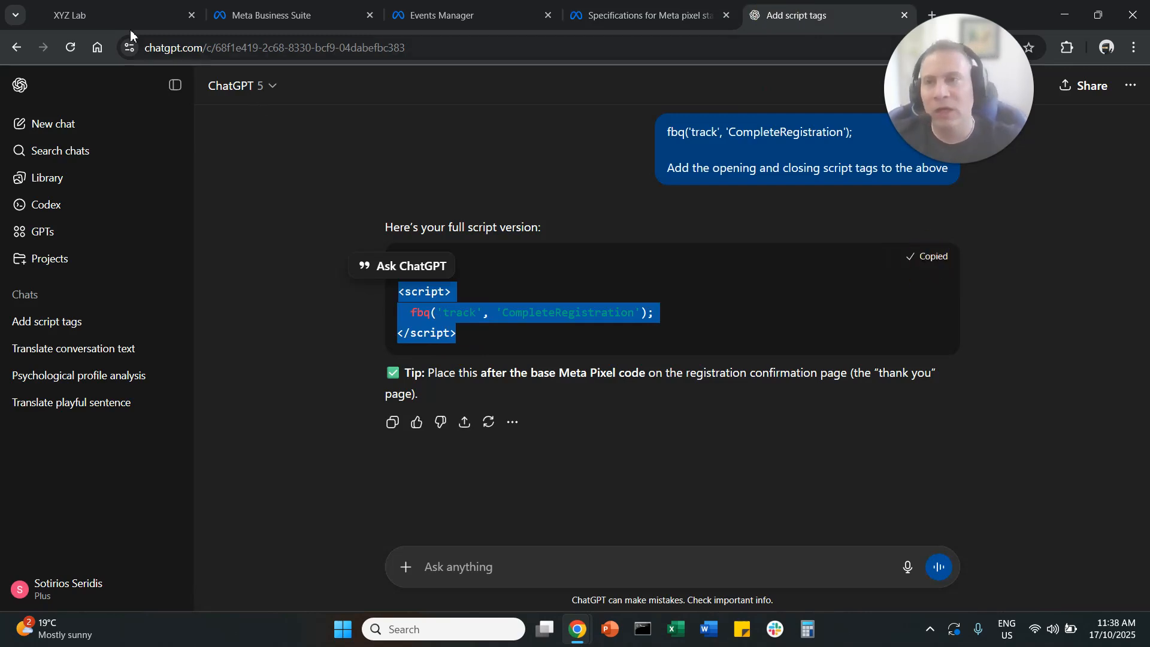
Switch to GoHighLevel, check the CompleteRegistration script in the thank-you page's footer tracking code, and save the tracking code
left_click(123, 15)
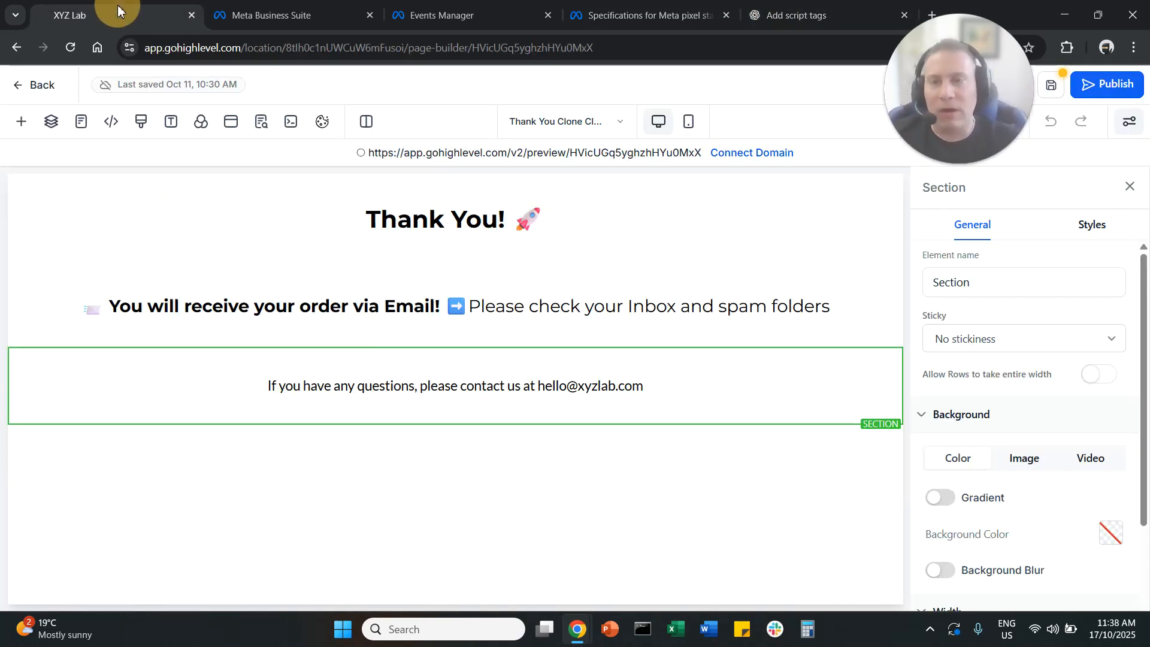
left_click(108, 124)
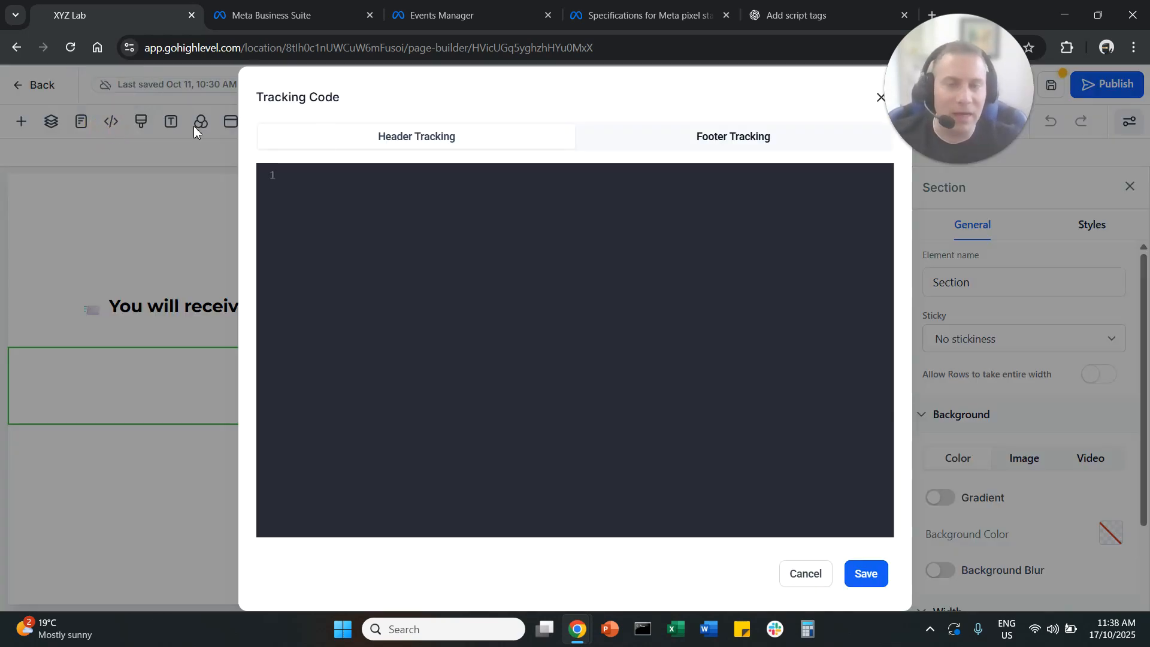
left_click(713, 139)
left_click_drag(347, 215, 268, 174)
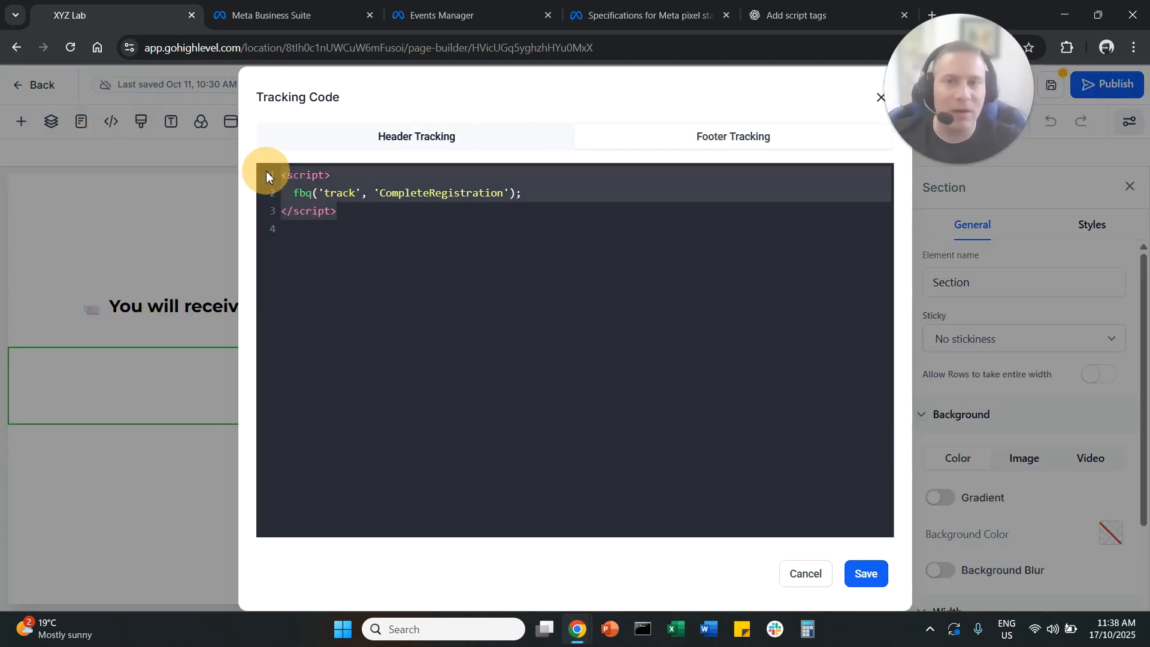
left_click(868, 576)
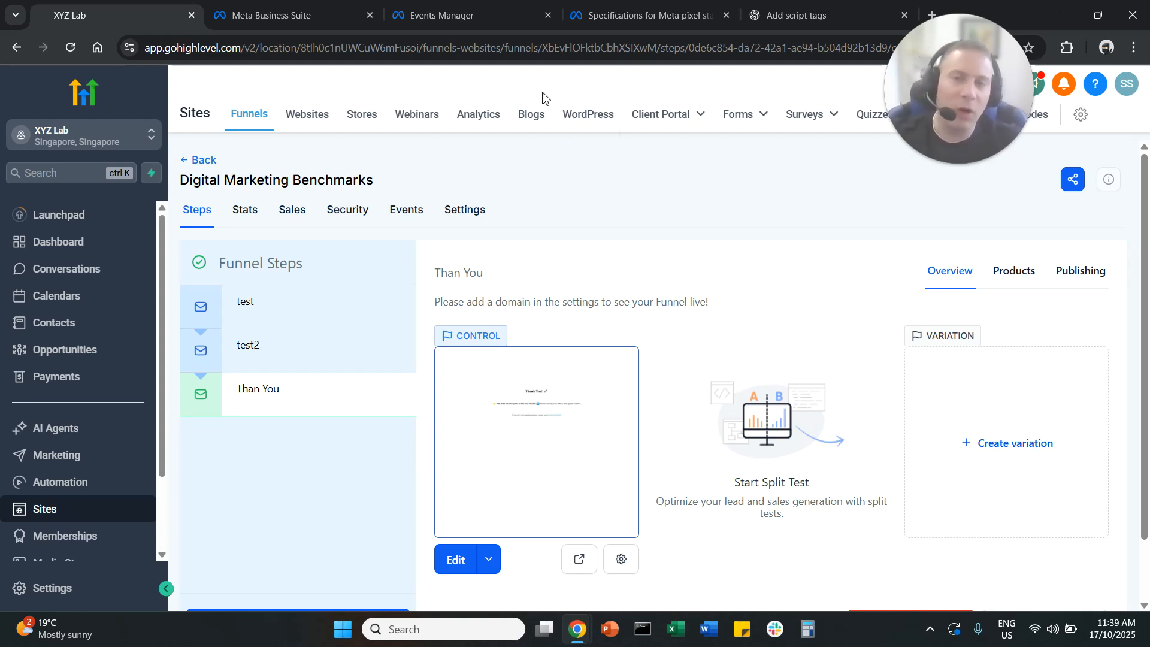
View the datasets in Events Manager and check the body tracking code in the GoHighLevel funnel's settings
left_click(508, 15)
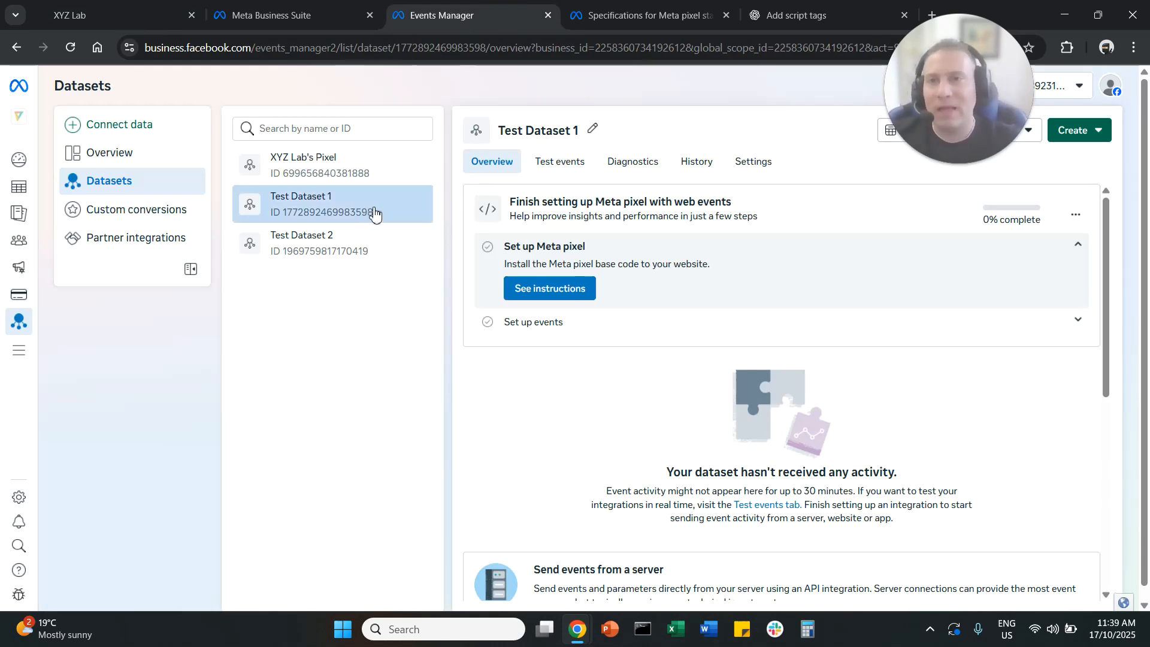
left_click(127, 4)
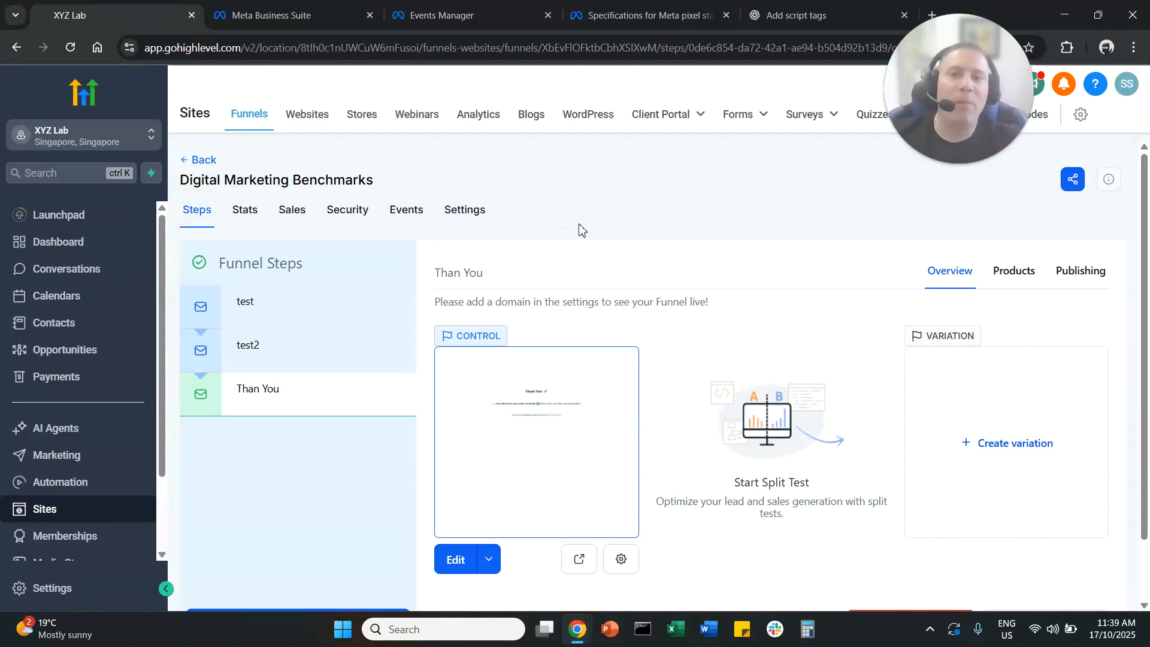
left_click(472, 217)
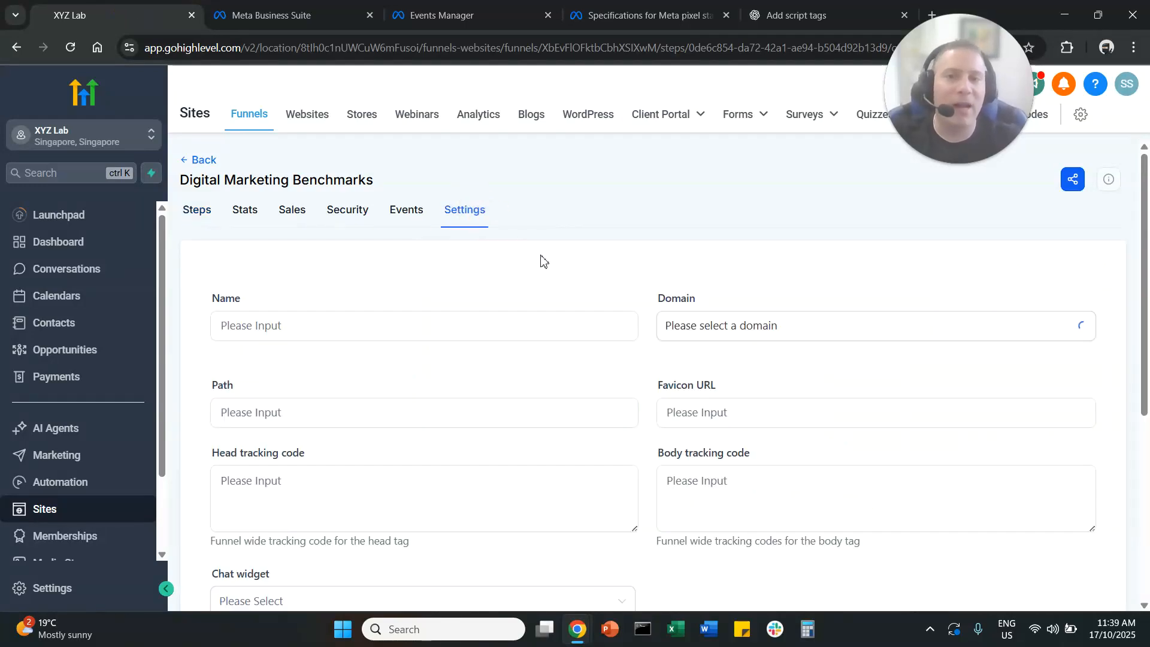
scroll(626, 403, "down", 1)
left_click_drag(676, 384, 744, 377)
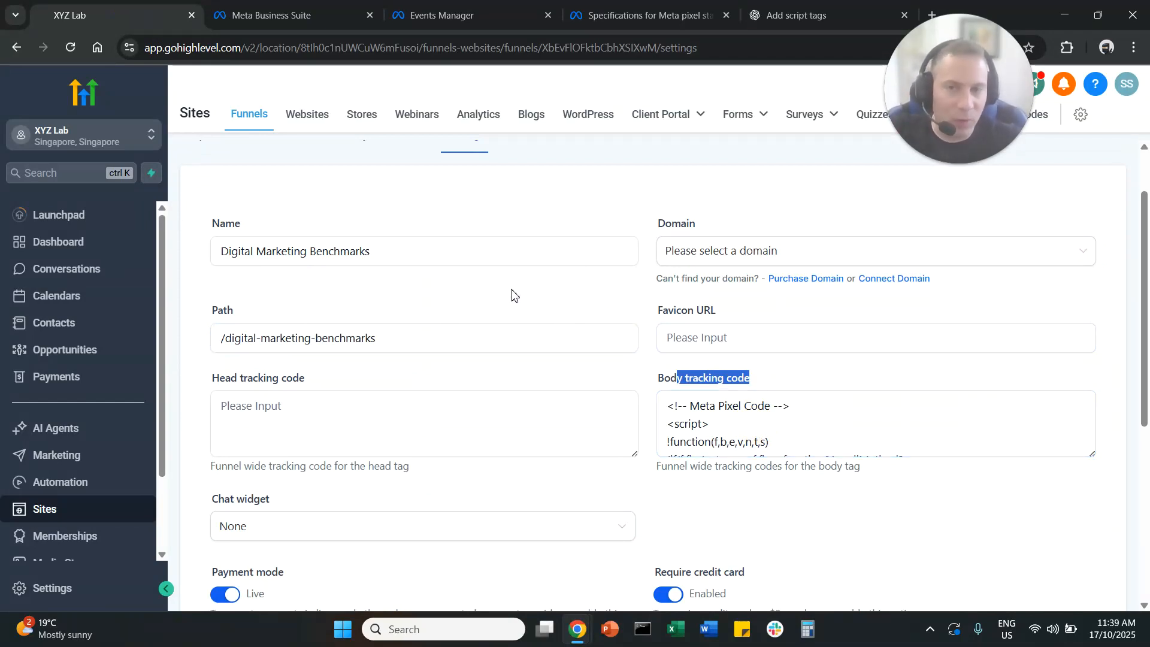
Switch to Meta's pixel specifications page, find the Complete registration action, and copy its standard event code fbq('track', 'CompleteRegistration');
scroll(514, 294, "up", 1)
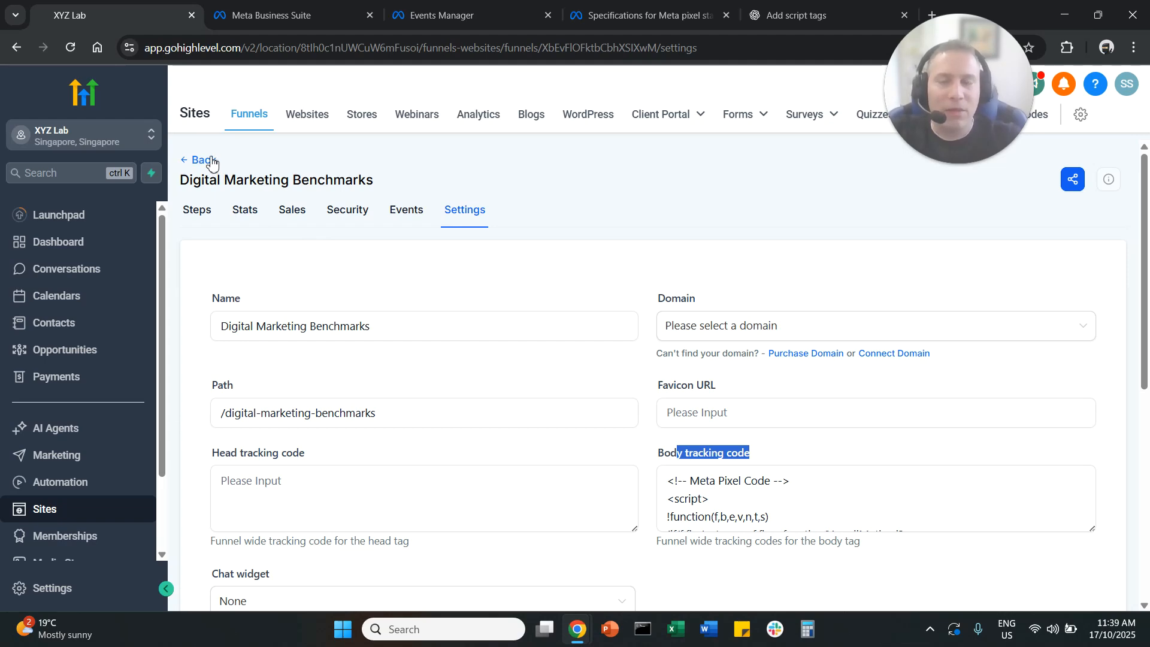
left_click(620, 18)
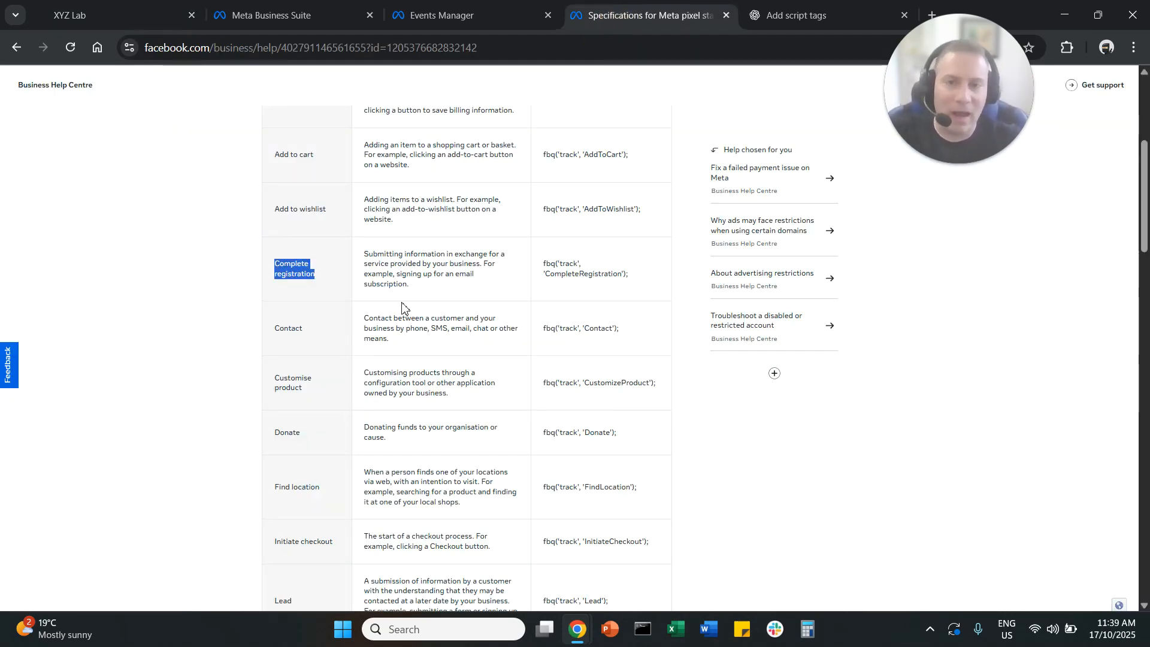
scroll(408, 324, "up", 2)
scroll(542, 352, "down", 1)
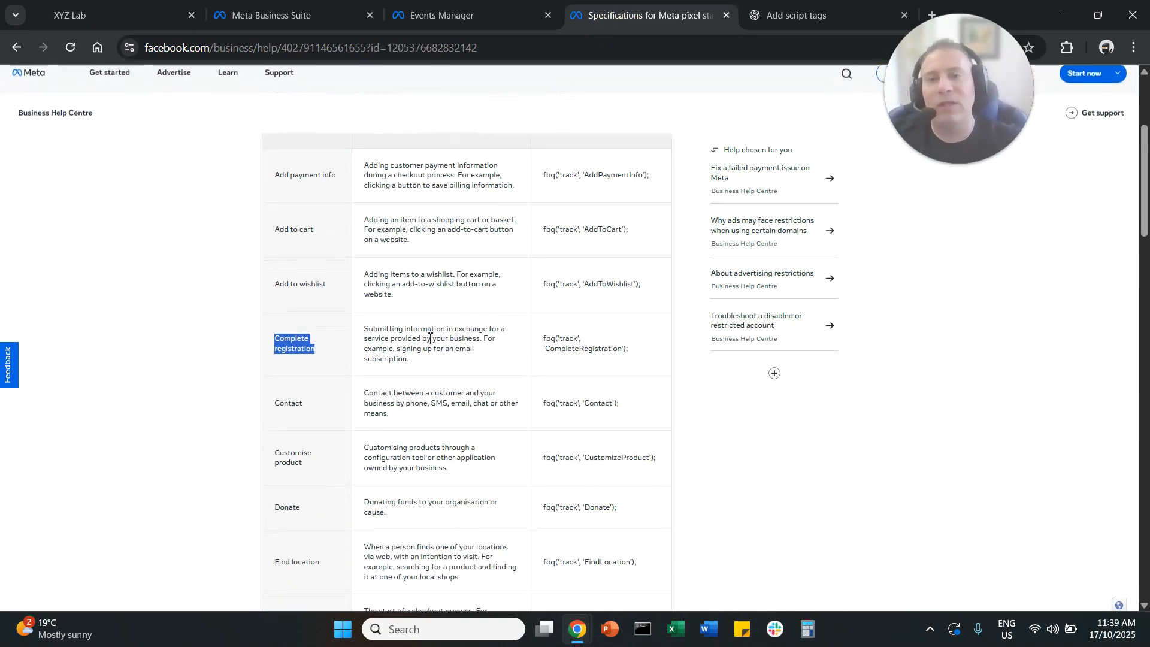
left_click(324, 344)
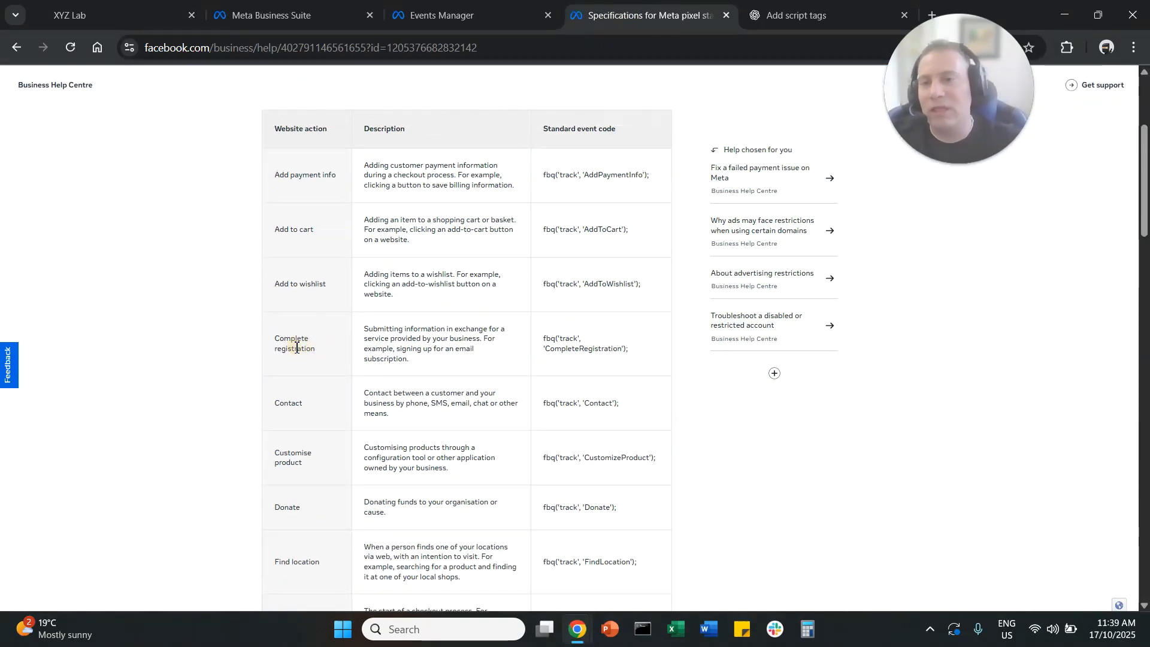
left_click_drag(275, 334, 346, 366)
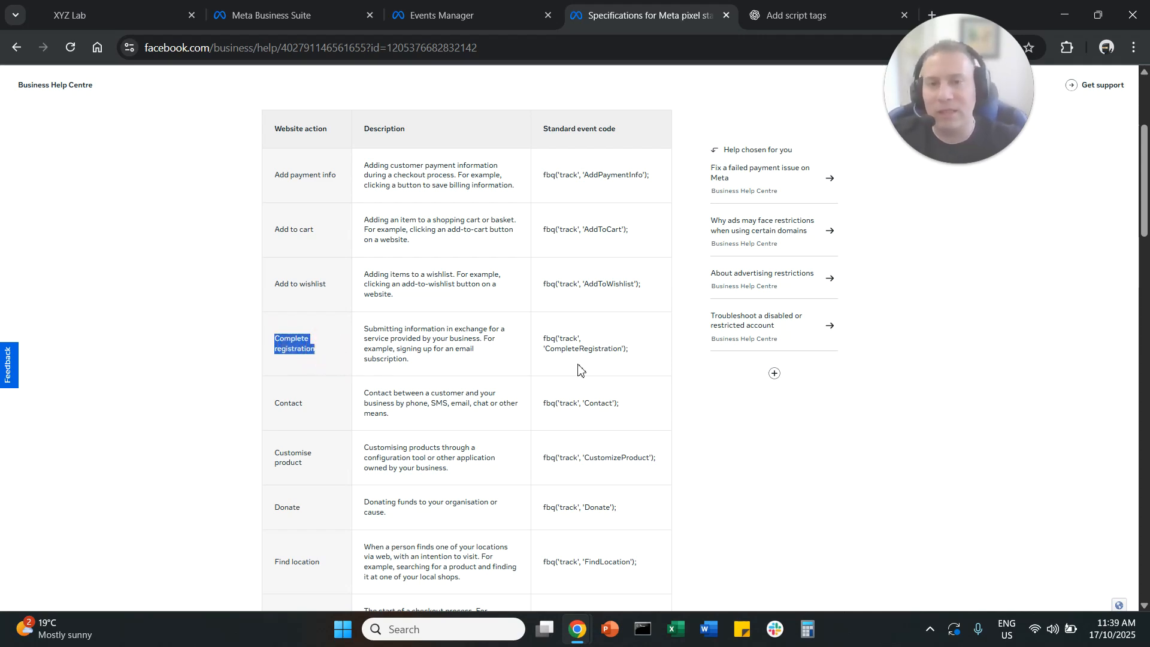
left_click_drag(541, 337, 655, 360)
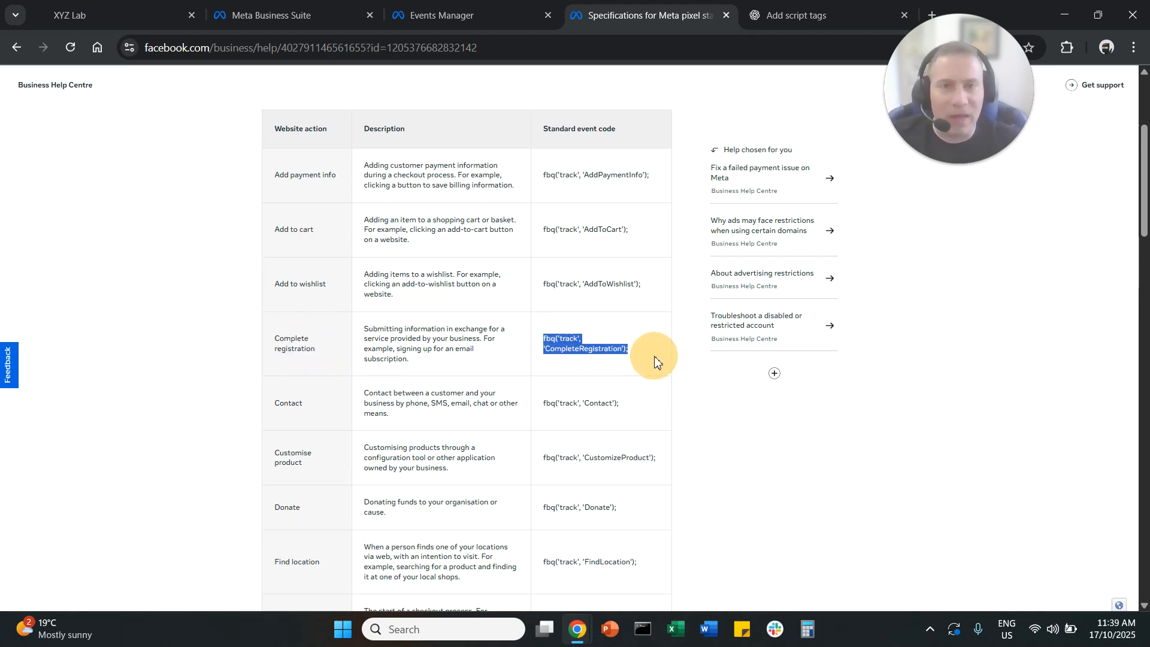
right_click(578, 337)
left_click(617, 355)
Switch to ChatGPT and select the CompleteRegistration code with its opening and closing script tags
left_click(791, 15)
left_click(473, 304)
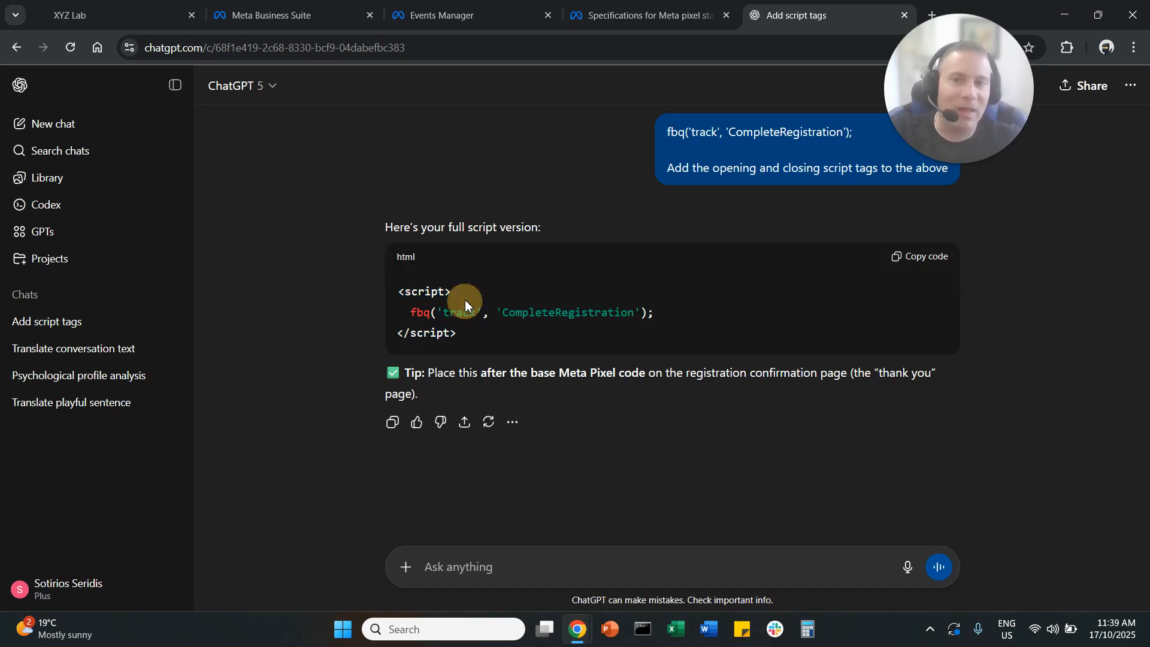
left_click_drag(444, 324, 397, 290)
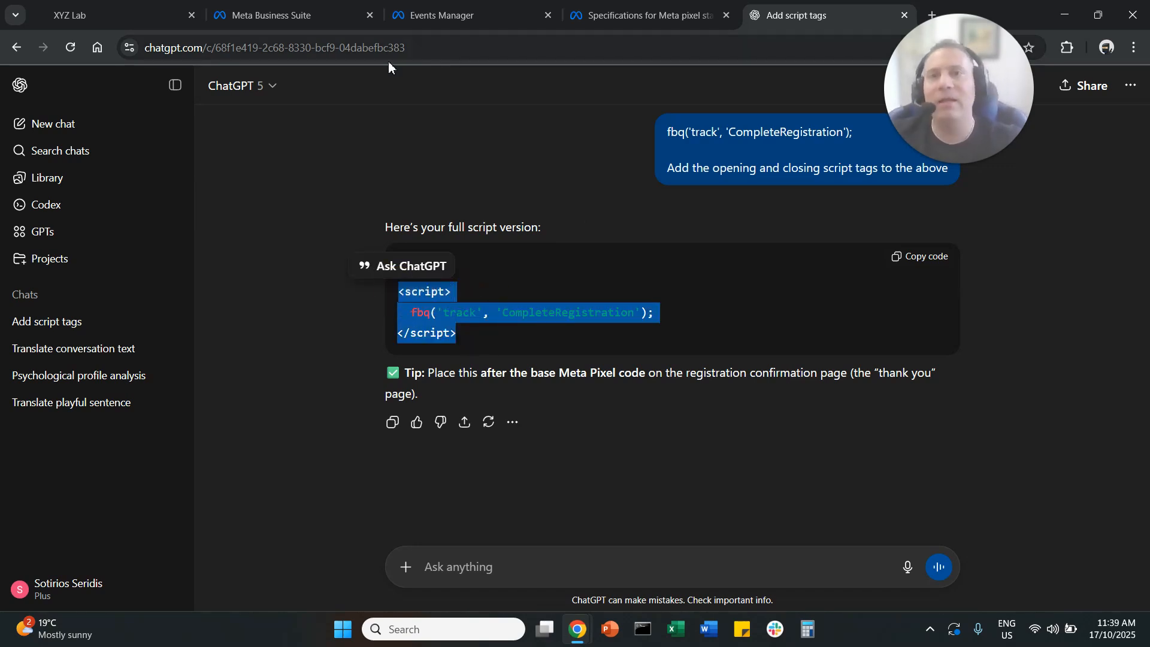
Switch to GoHighLevel and open the Than You page of the Digital Marketing Benchmarks funnel for editing
left_click(132, 16)
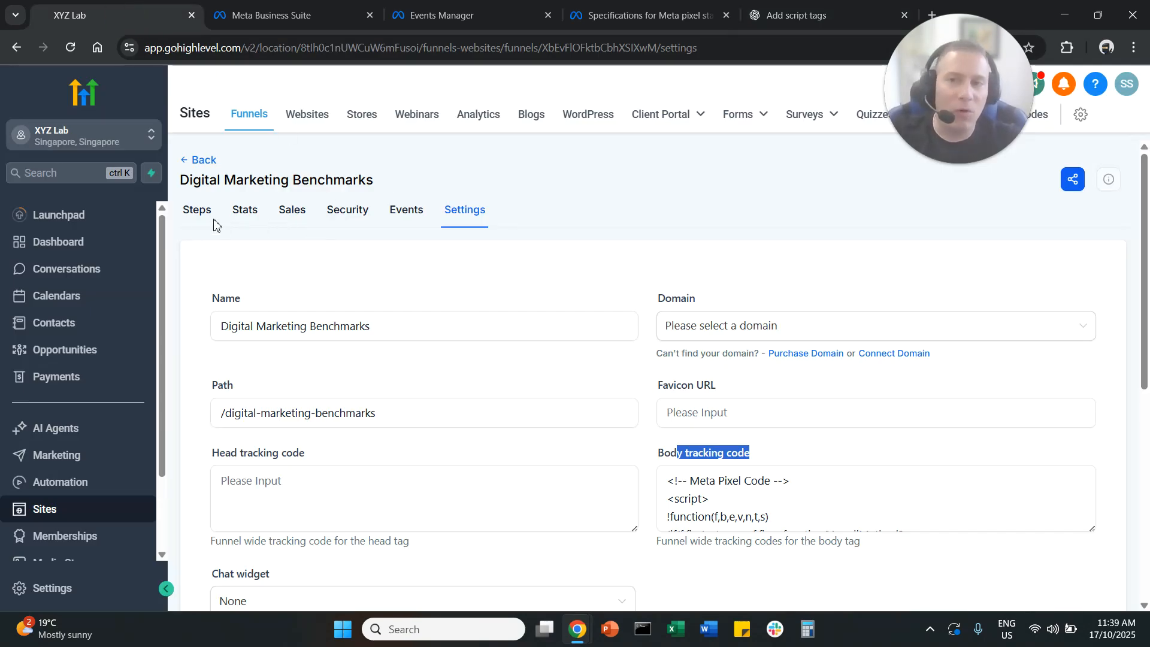
left_click(198, 162)
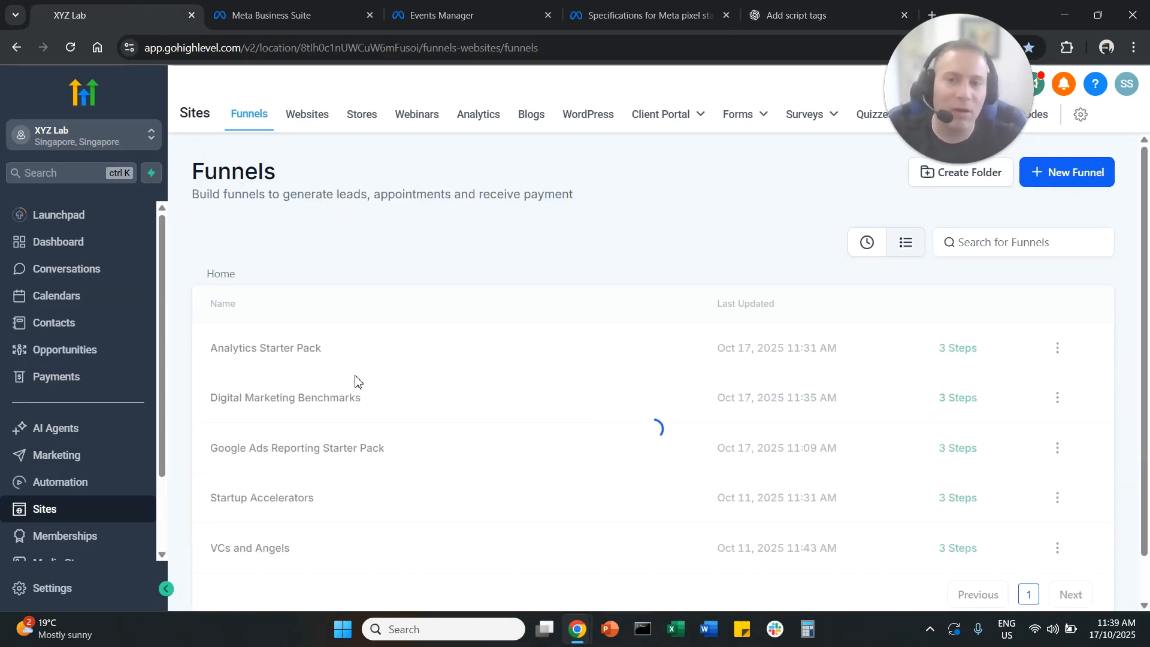
left_click(343, 409)
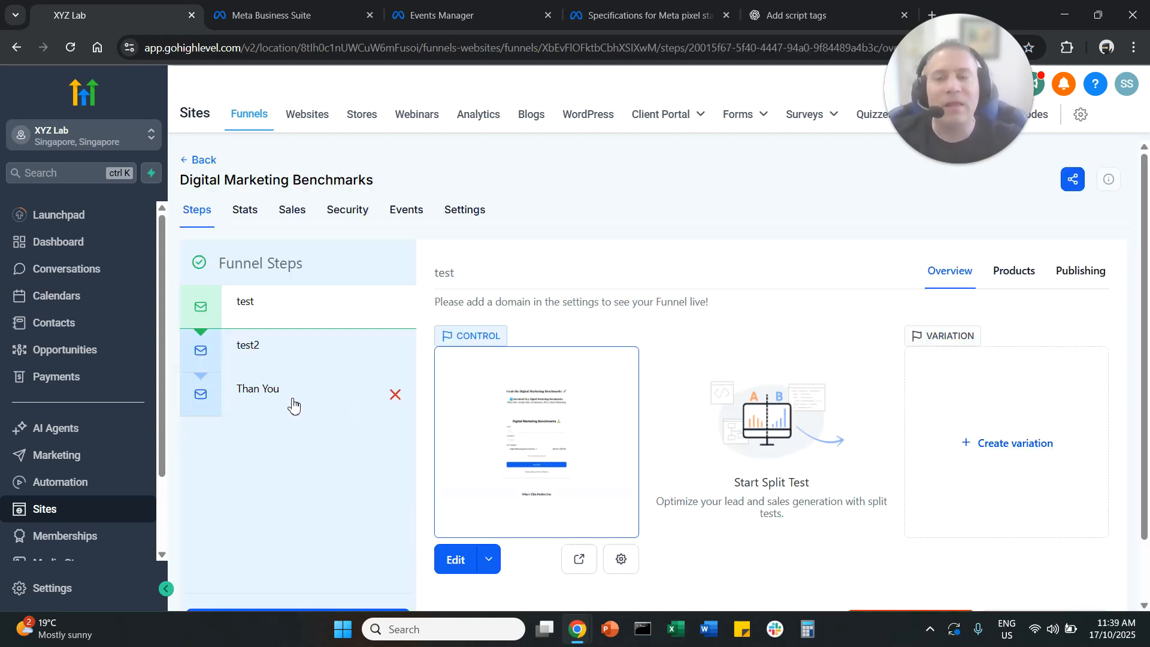
left_click(293, 402)
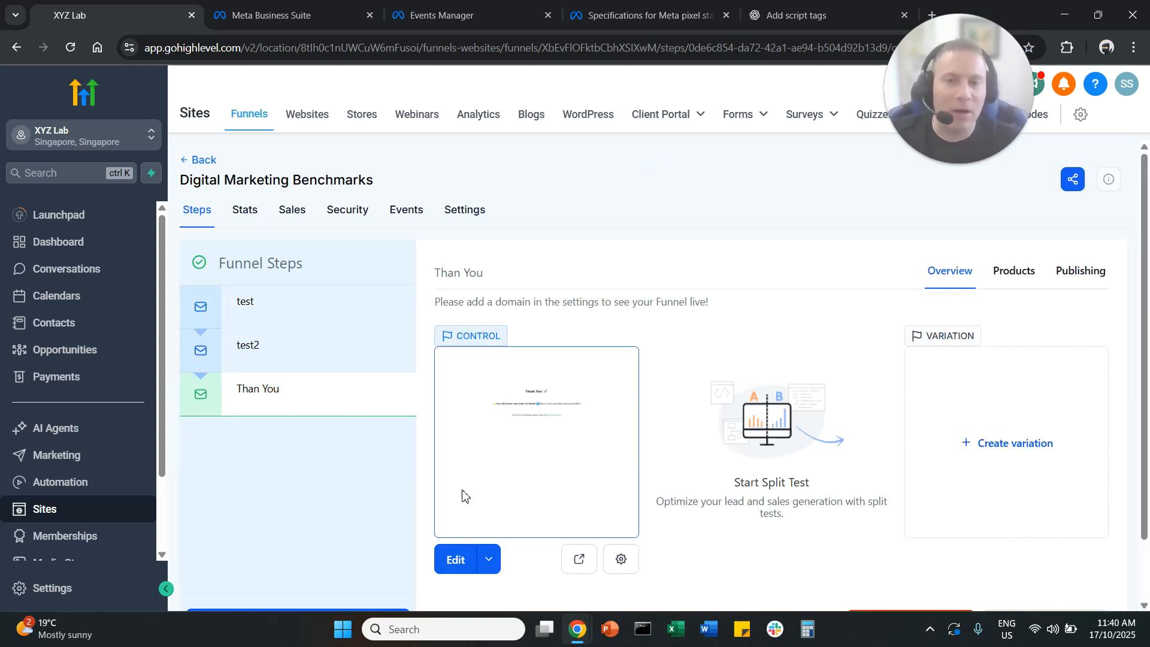
left_click(465, 562)
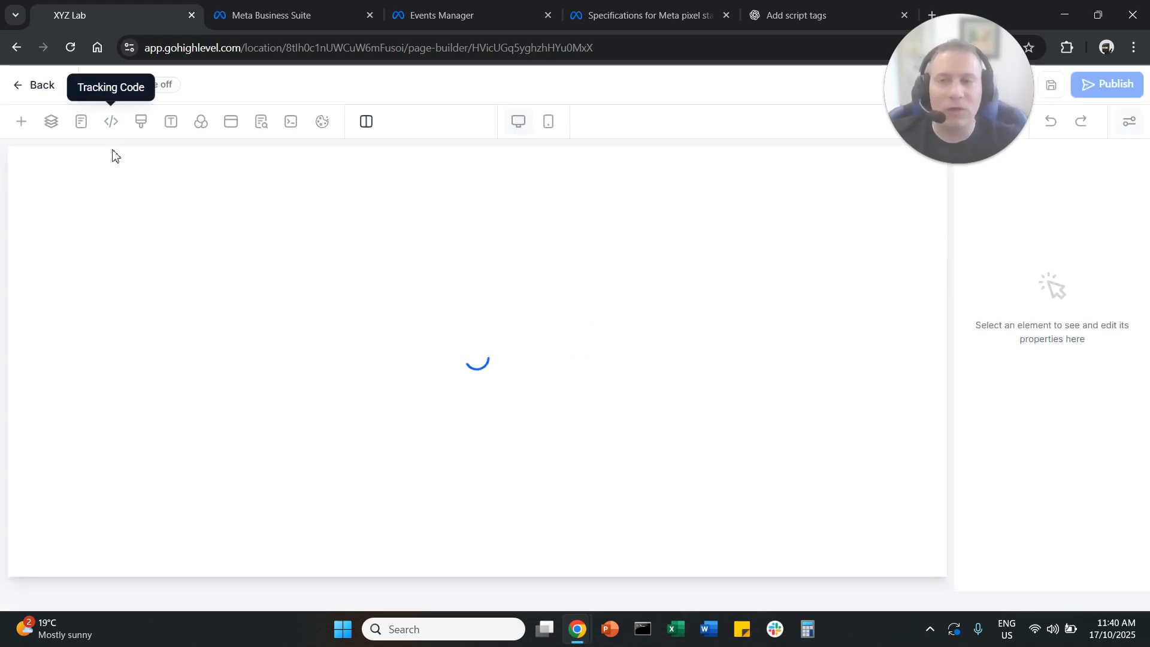
Put the script-tagged CompleteRegistration code in the page's footer tracking code and save the tracking code
left_click(112, 127)
left_click(301, 175)
key("ctrl+v")
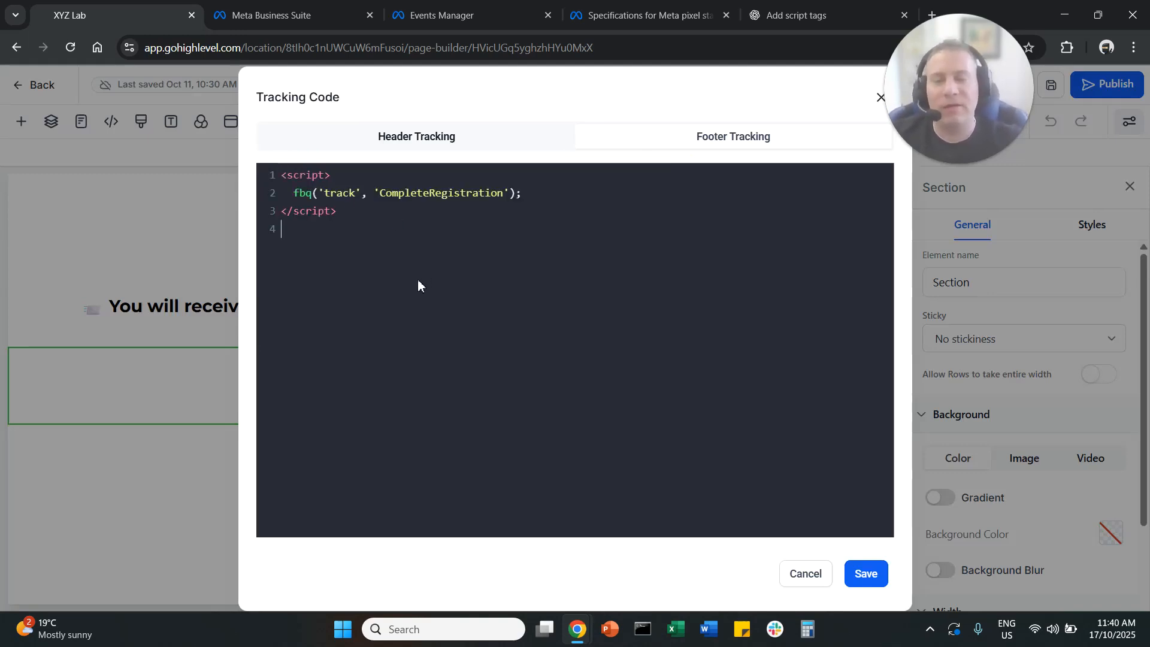
left_click(874, 574)
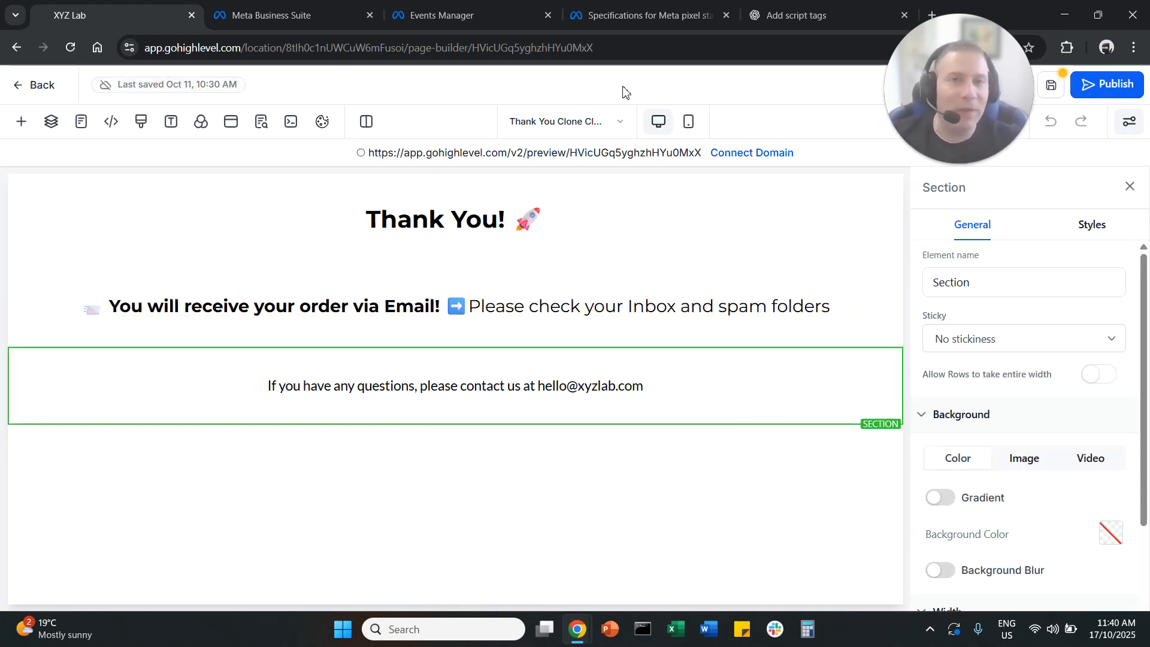
Switch to Meta's pixel specifications page and highlight the Complete registration action in the event table
left_click(656, 13)
left_click_drag(321, 352, 282, 347)
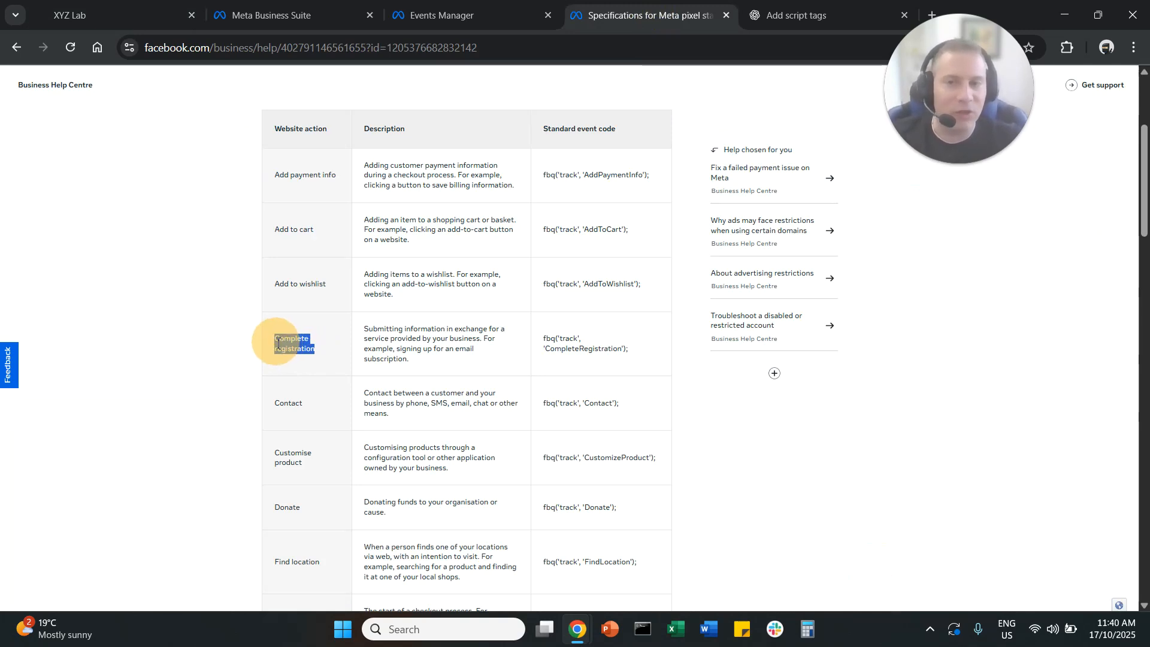